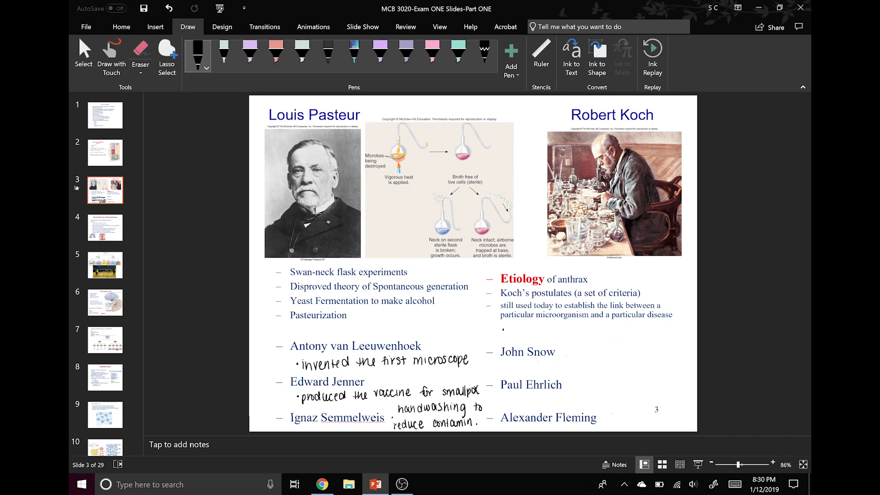
Step: Handwrite the note "microbes → infectious disease" in black under the Koch's postulates bullets on slide 3
drag(509, 328, 514, 334)
drag(517, 327, 549, 326)
mouse_move(571, 328)
mouse_down()
mouse_move(654, 324)
mouse_move(655, 331)
mouse_up()
drag(658, 326, 667, 321)
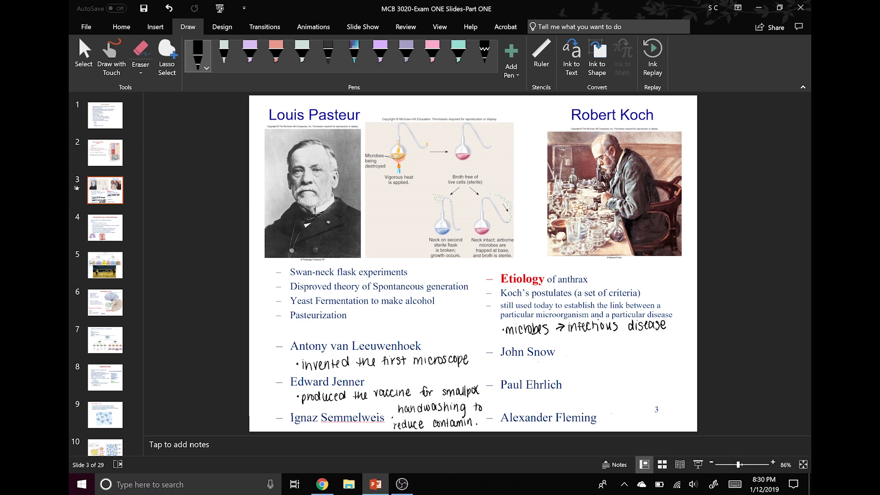
Step: Highlight the word "Etiology" with the pale grey-green highlighter
click(302, 55)
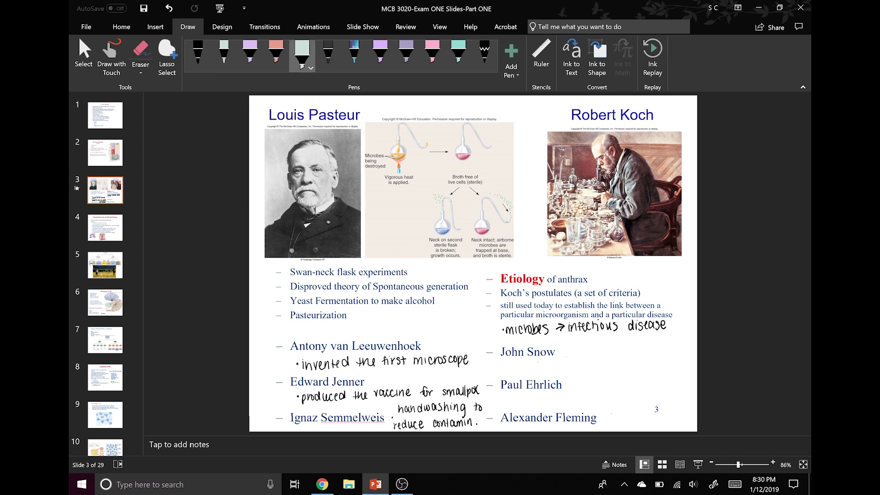
click(304, 60)
click(288, 118)
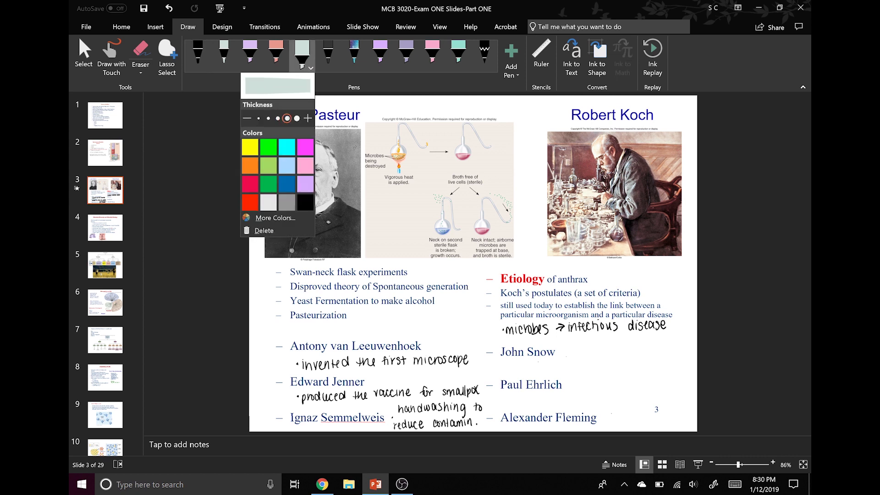
drag(500, 278, 543, 279)
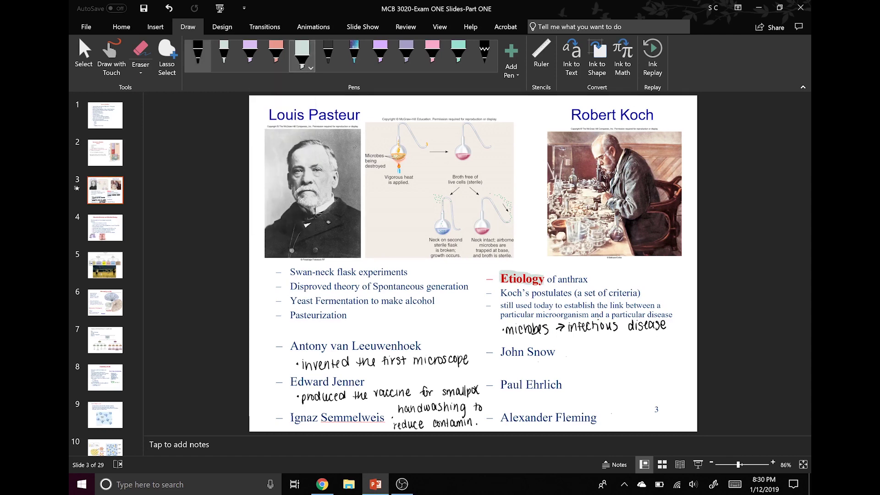
Step: Handwrite "cause of a disease" in black beside the Etiology bullet and highlight the note in pale grey-green
click(198, 53)
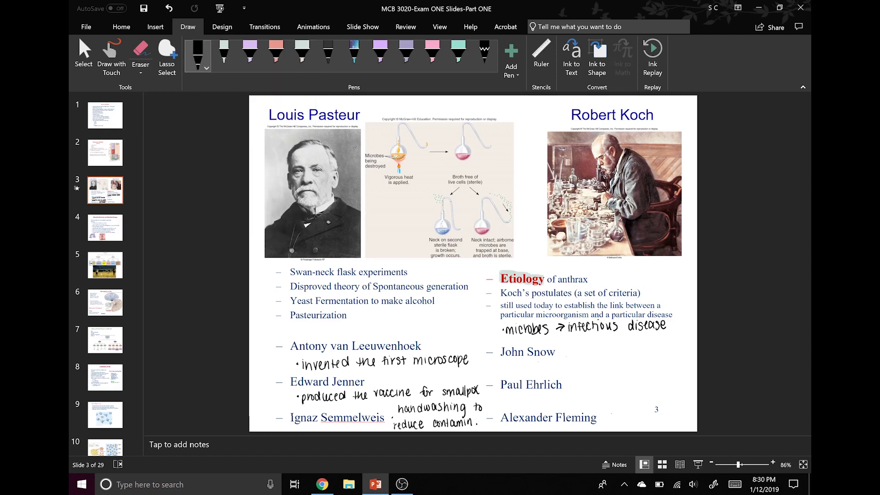
drag(607, 269, 643, 267)
mouse_move(648, 263)
mouse_down()
mouse_move(646, 274)
mouse_move(661, 273)
mouse_move(625, 286)
mouse_move(660, 280)
mouse_up()
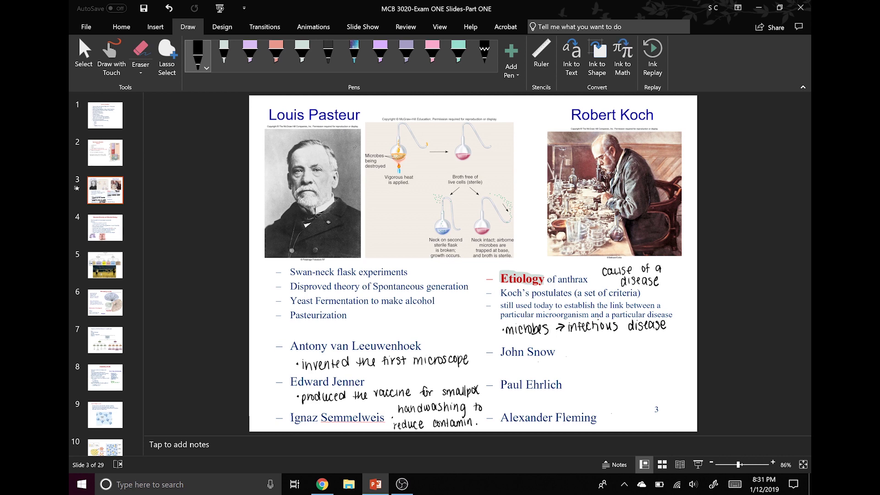
click(302, 55)
drag(602, 268, 665, 277)
drag(607, 284, 663, 286)
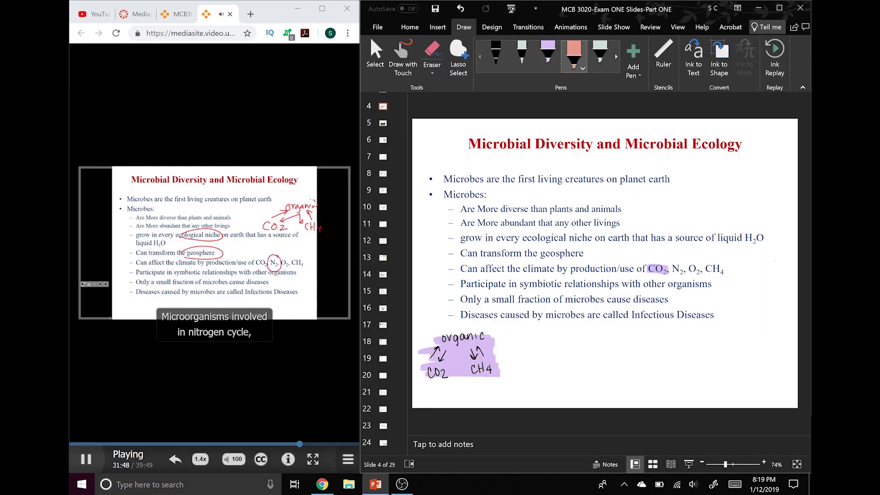
Step: Highlight N2 on slide 4 in salmon and handwrite a black N2 gas ⇄ NH4 ⇄ organics diagram below the bullets
drag(670, 268, 684, 269)
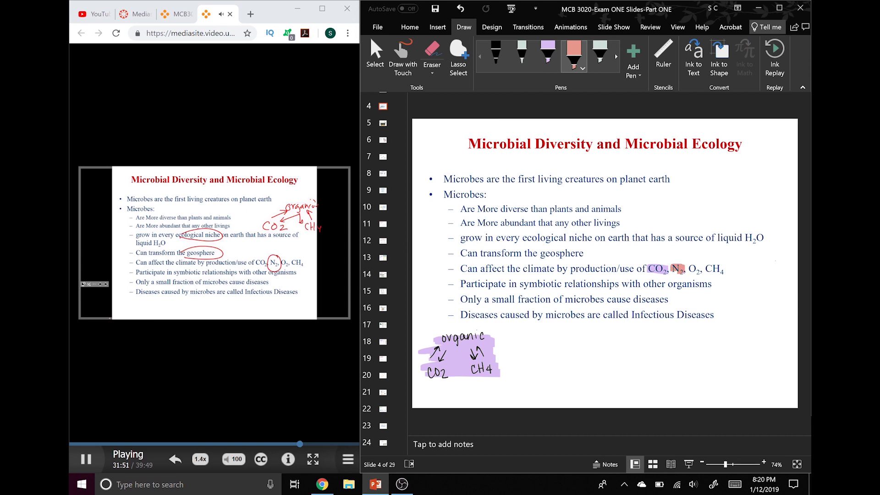
click(496, 56)
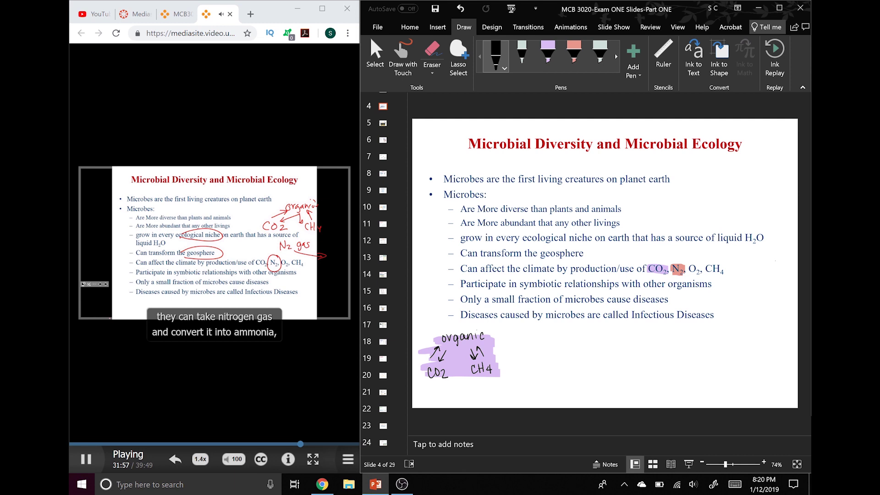
mouse_move(544, 344)
mouse_down()
mouse_move(553, 333)
mouse_move(585, 341)
mouse_up()
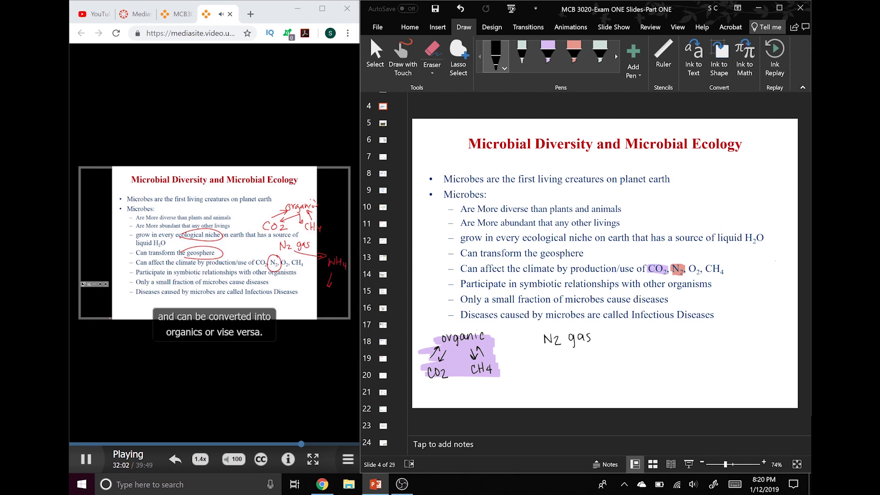
mouse_move(565, 351)
mouse_down()
mouse_move(581, 371)
mouse_move(553, 396)
mouse_move(562, 404)
mouse_move(595, 400)
mouse_move(573, 378)
mouse_up()
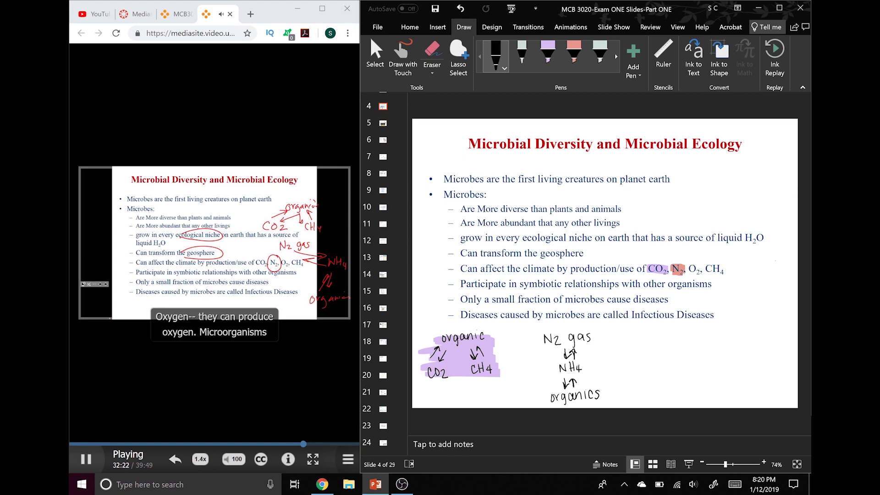
Step: Highlight the handwritten N2 gas, NH4 and organics diagram with the salmon highlighter at its thickest preset
click(574, 55)
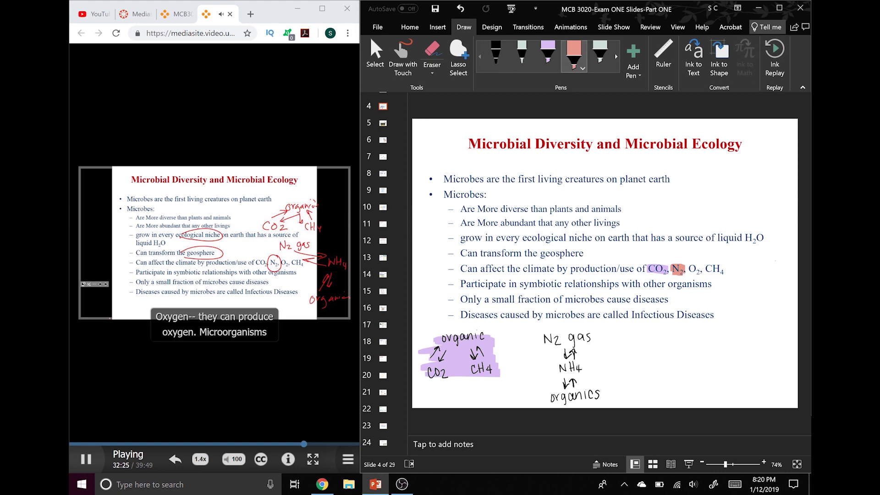
click(574, 55)
click(569, 119)
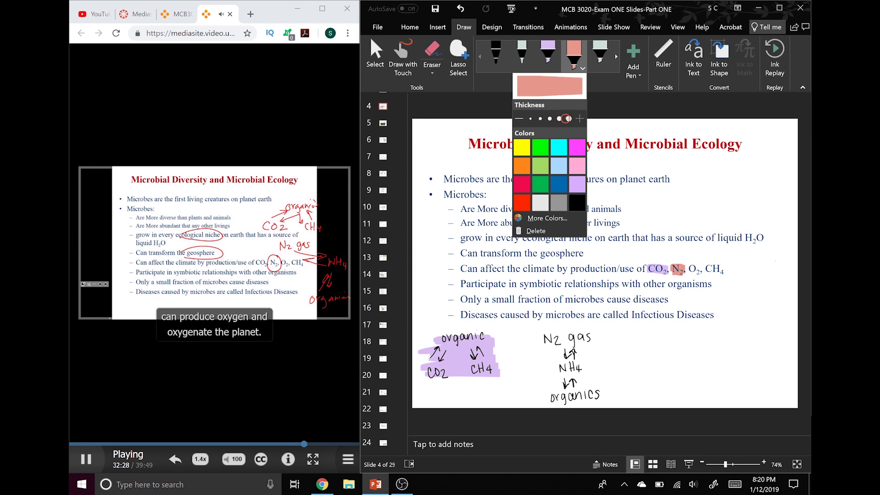
mouse_move(542, 335)
mouse_down()
mouse_move(603, 334)
mouse_move(599, 343)
mouse_up()
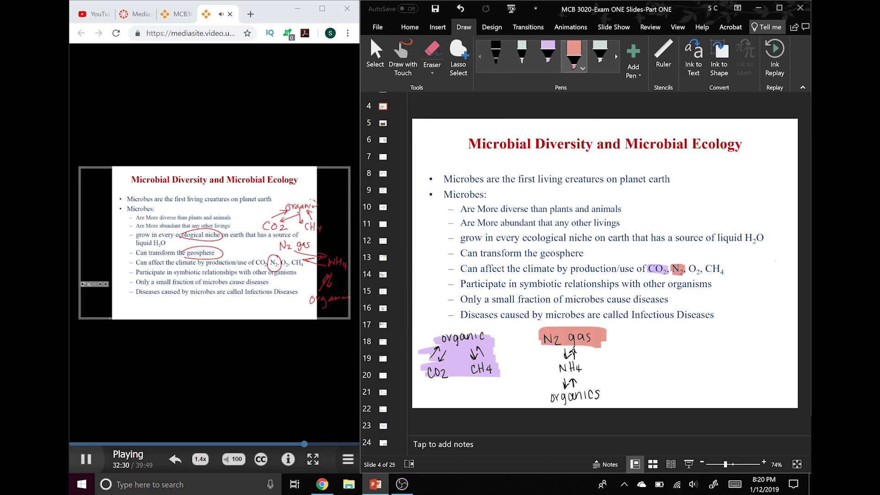
mouse_move(540, 351)
mouse_down()
mouse_move(601, 350)
mouse_move(603, 371)
mouse_move(533, 389)
mouse_move(537, 402)
mouse_move(614, 399)
mouse_up()
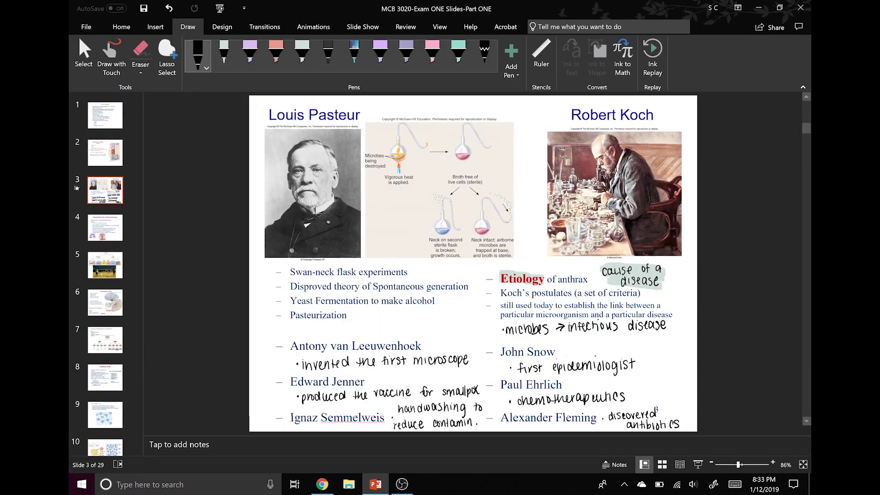
Step: Search YouTube for "crash course microbiology" to insert an online video on slide 3
click(156, 26)
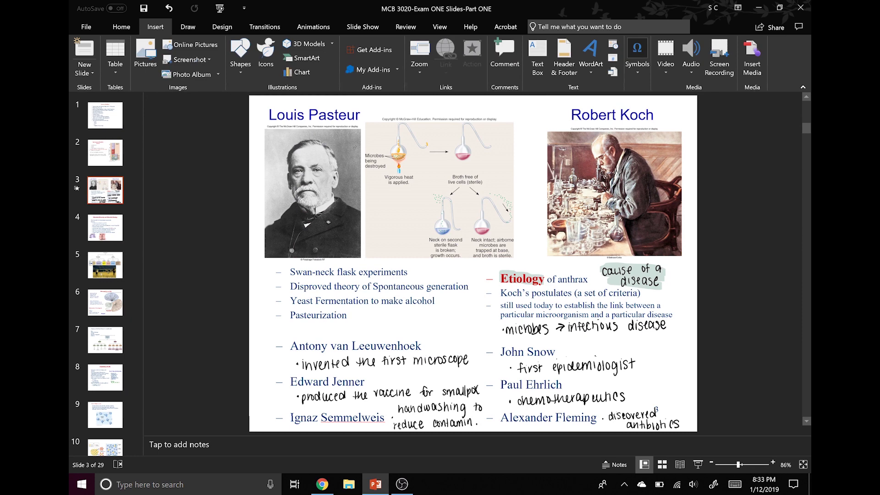
click(665, 67)
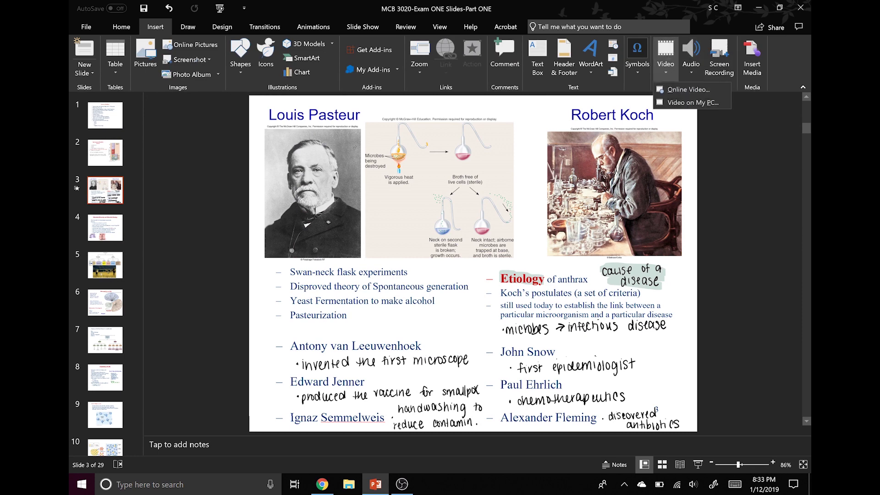
click(681, 91)
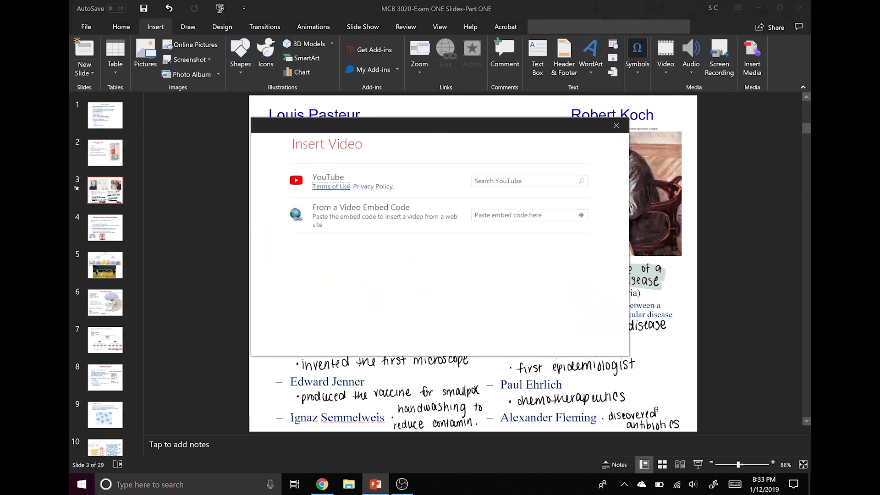
click(523, 181)
text(c)
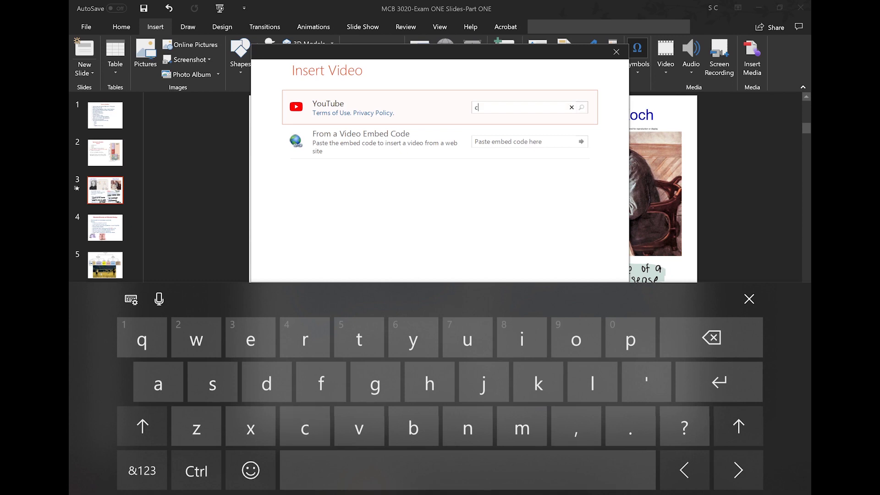
text(rash course microbiology)
key(Return)
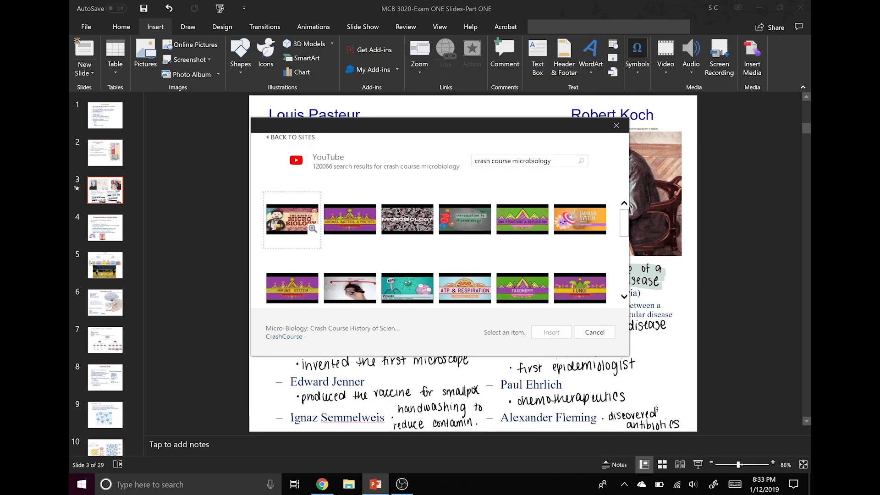
Step: Insert the "Micro-Biology: Crash Course History of Science" video and move it off the slide, beside the Robert Koch picture
click(292, 220)
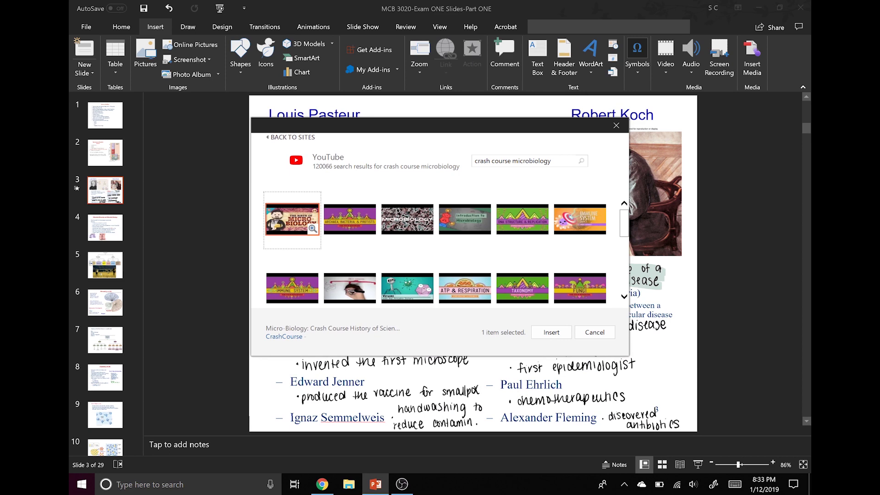
click(551, 332)
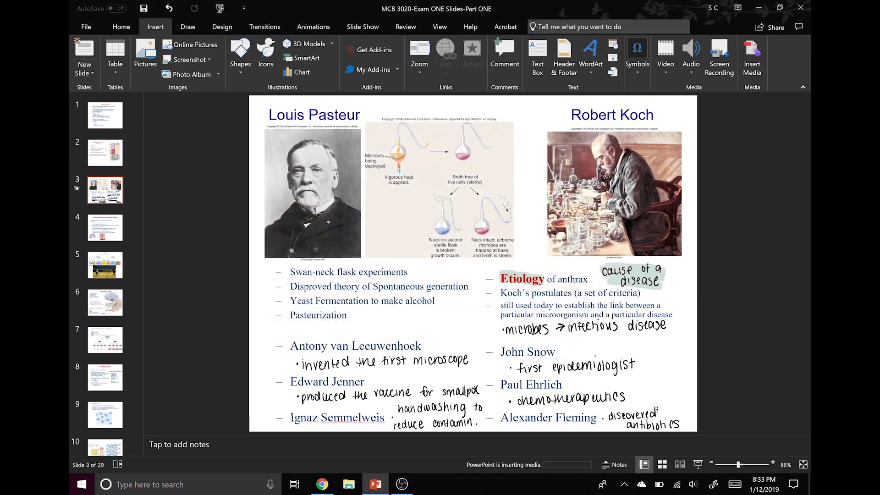
drag(473, 264, 764, 128)
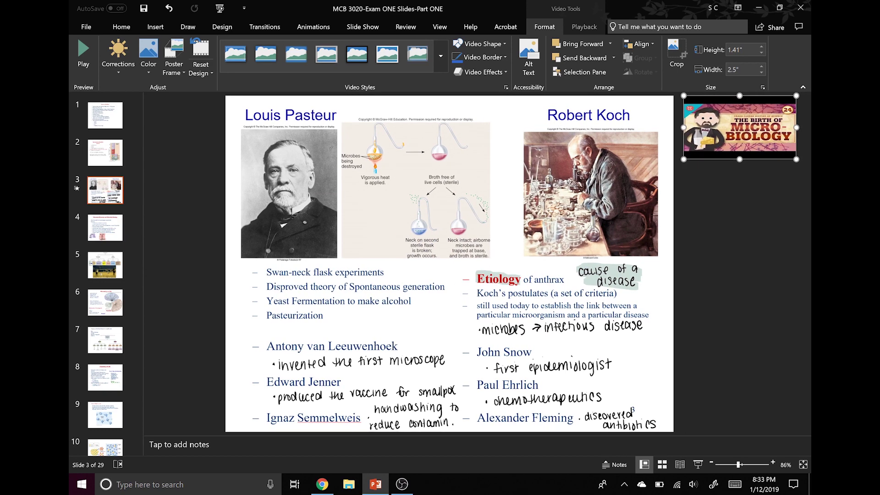
key(Escape)
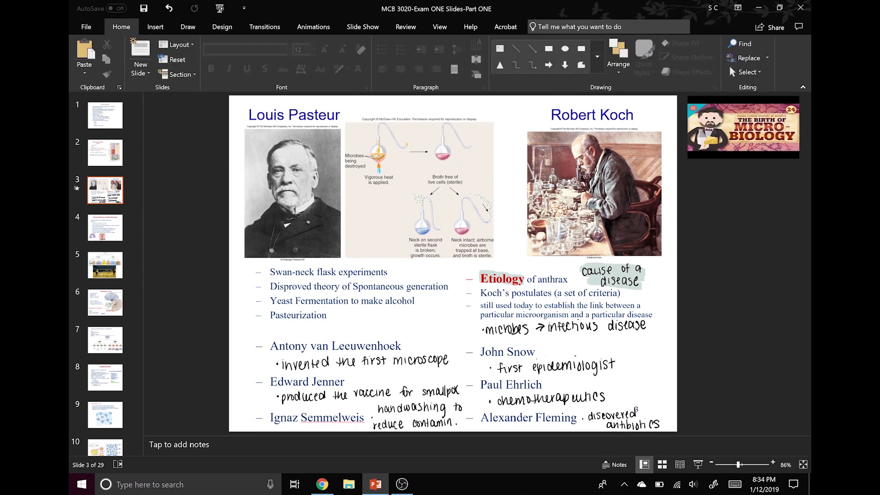
Step: Enlarge the video beside the slide to about 3" high and 5.33" wide
click(743, 128)
drag(797, 159, 809, 212)
key(ctrl+z)
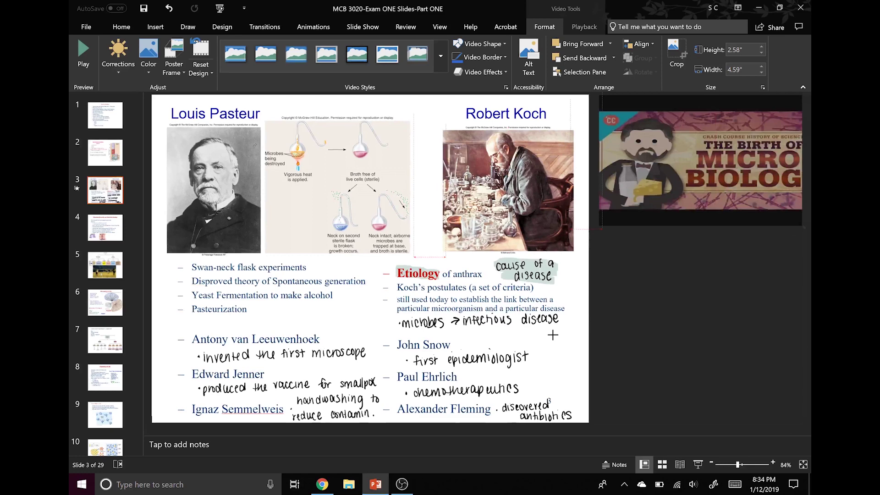
key(ctrl+z)
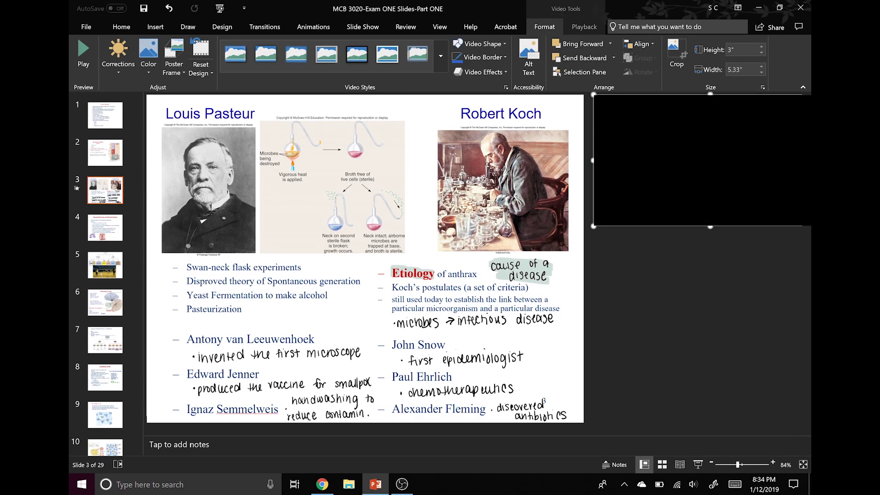
Step: Play the embedded video briefly, pause it, and open slide 4
click(710, 159)
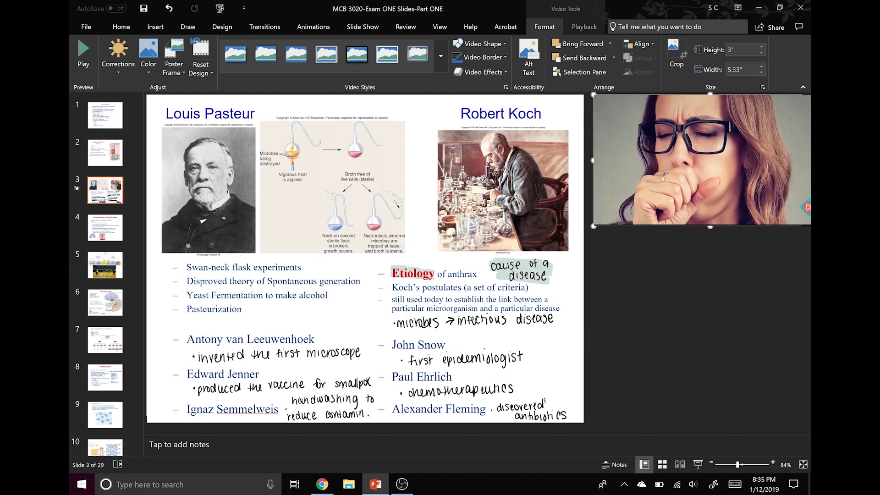
click(613, 215)
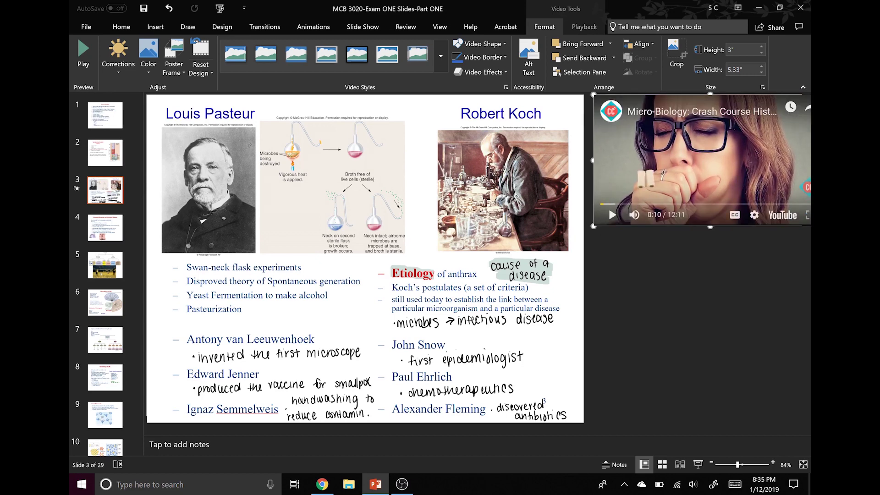
click(678, 302)
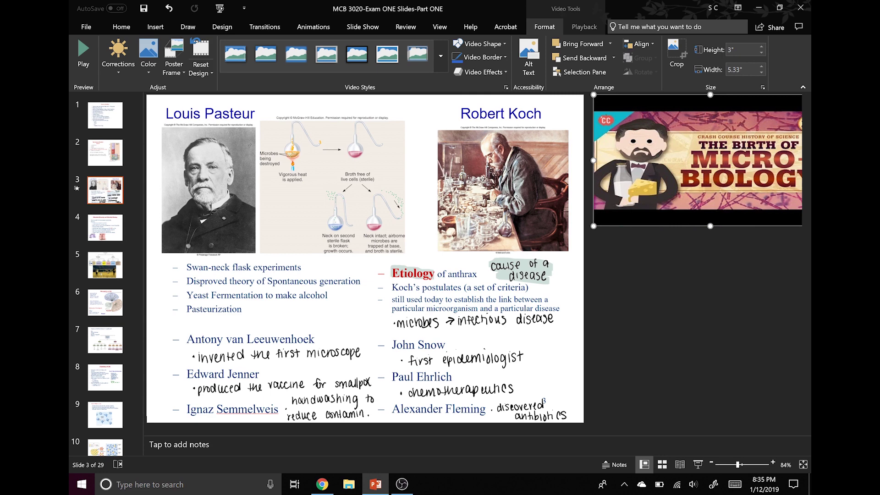
click(105, 228)
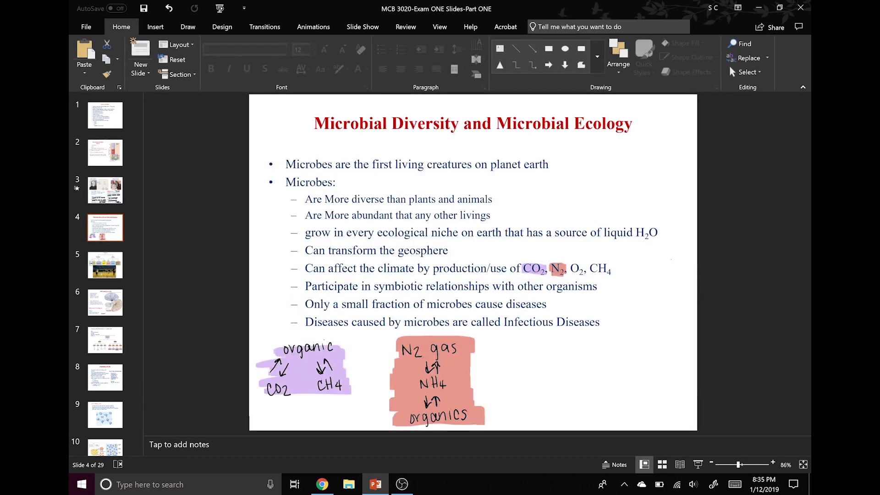
key(Page_Up)
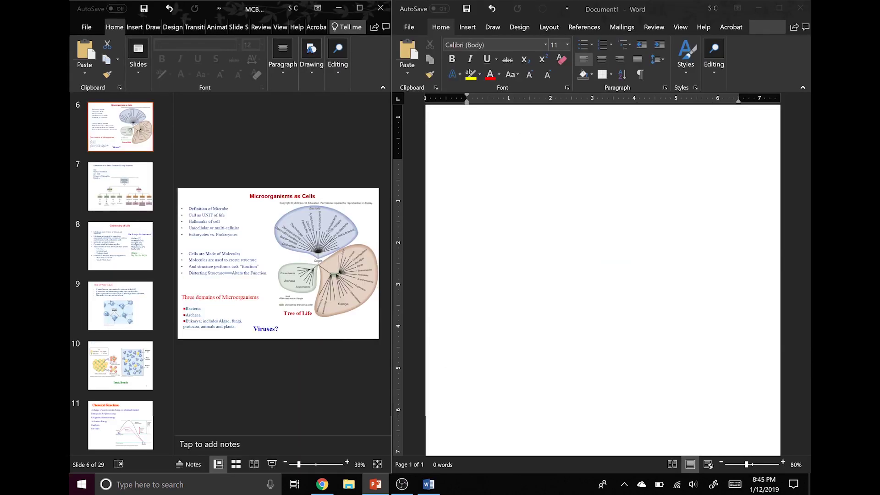
Step: Copy slide 6, "Microorganisms as Cells", from PowerPoint and paste it as a picture into the blank Word document
click(130, 131)
click(181, 113)
click(467, 171)
click(468, 171)
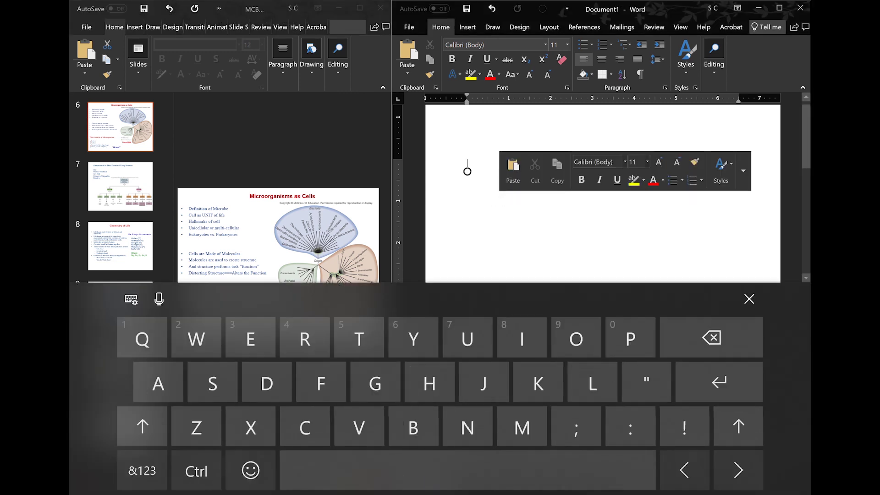
click(513, 168)
click(676, 271)
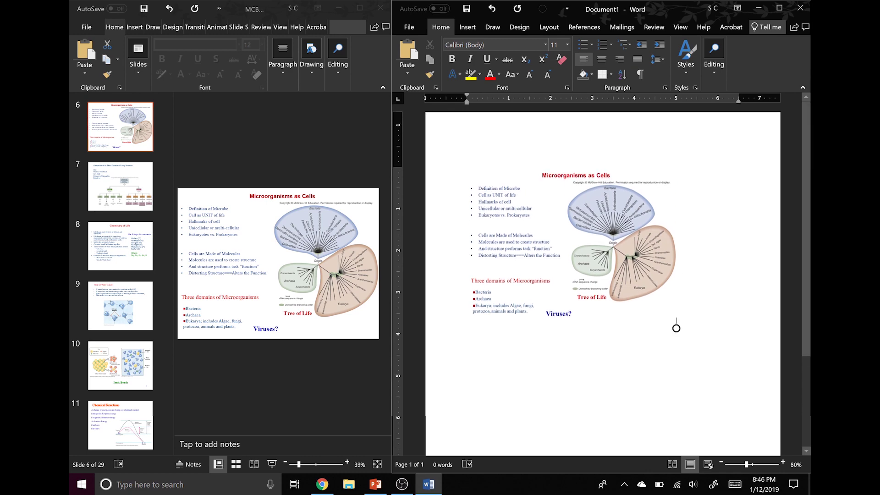
Step: Set the pasted slide picture's text wrapping to Tight and move the picture toward the page's left margin
click(587, 239)
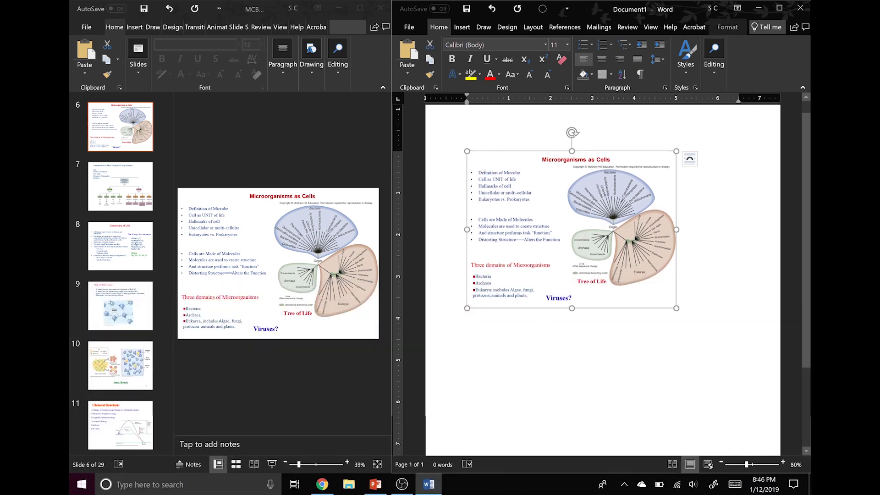
click(690, 158)
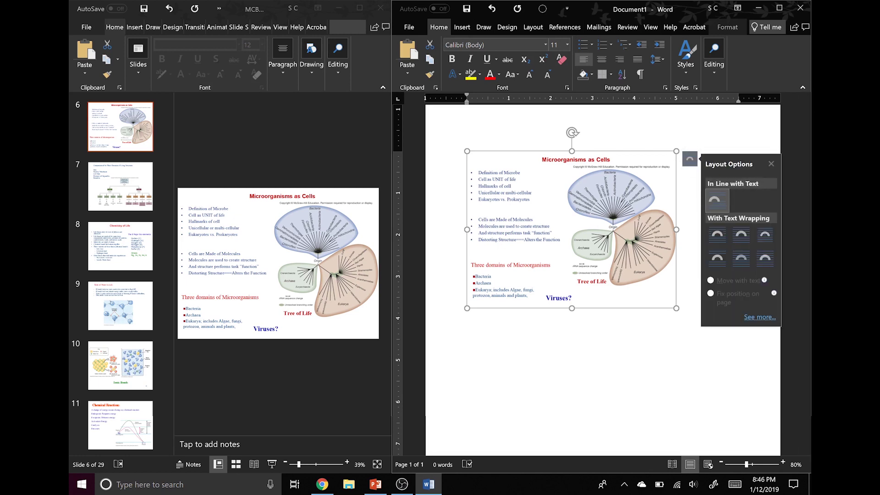
click(742, 235)
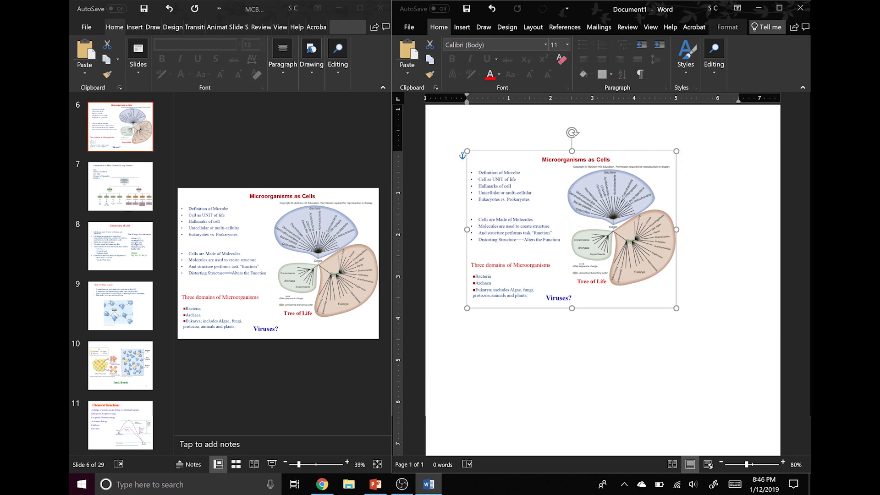
drag(674, 200, 663, 201)
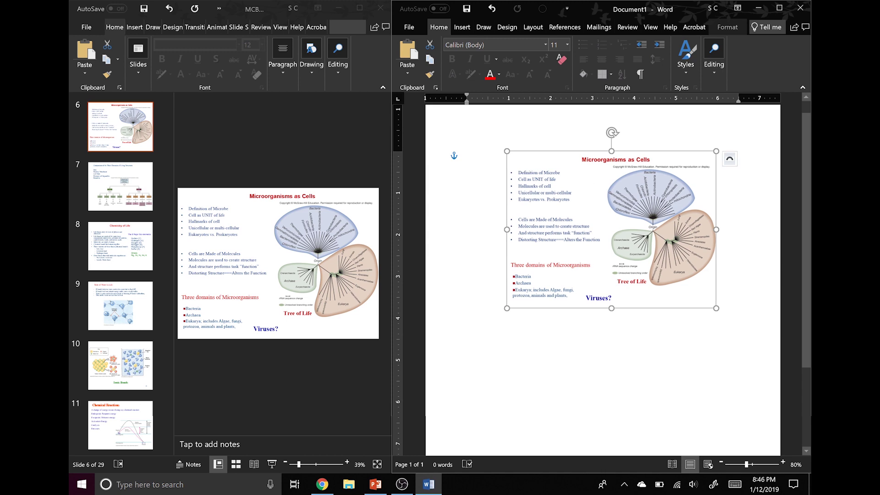
drag(612, 230, 553, 229)
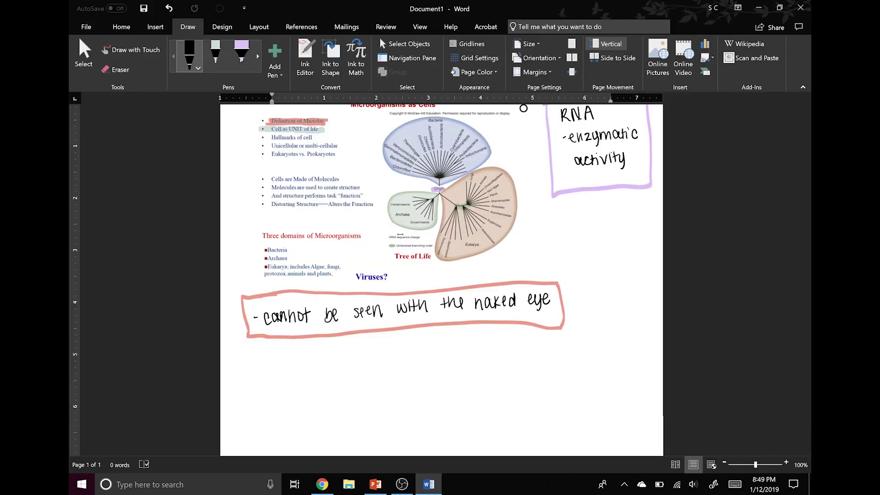
Step: Display gridlines on the Word page and set the grid's horizontal spacing to 0.25"
click(453, 44)
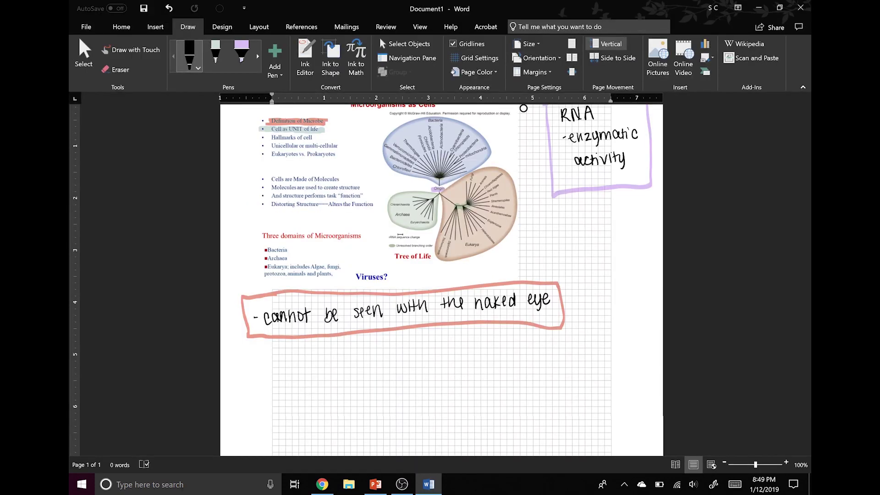
click(477, 58)
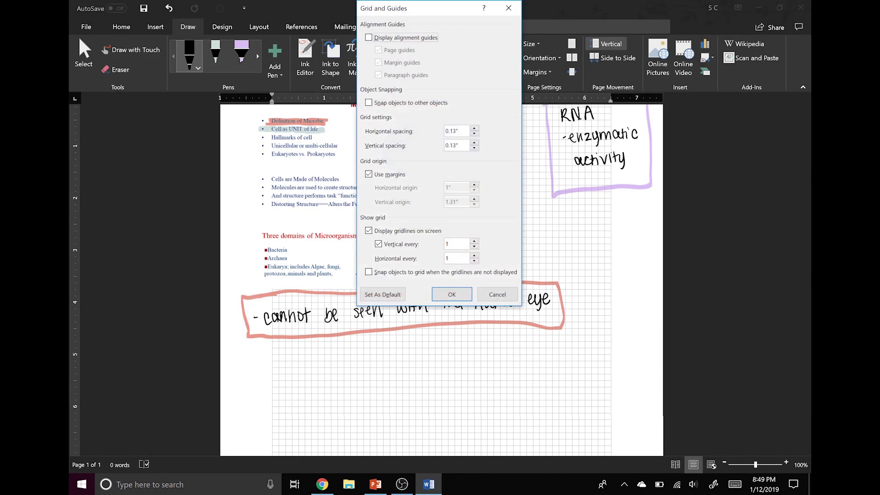
click(460, 131)
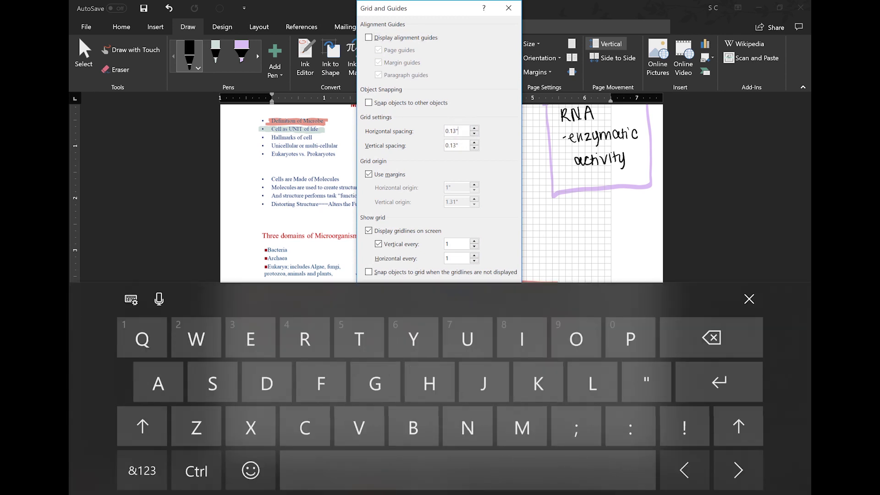
key(BackSpace)
key(BackSpace)
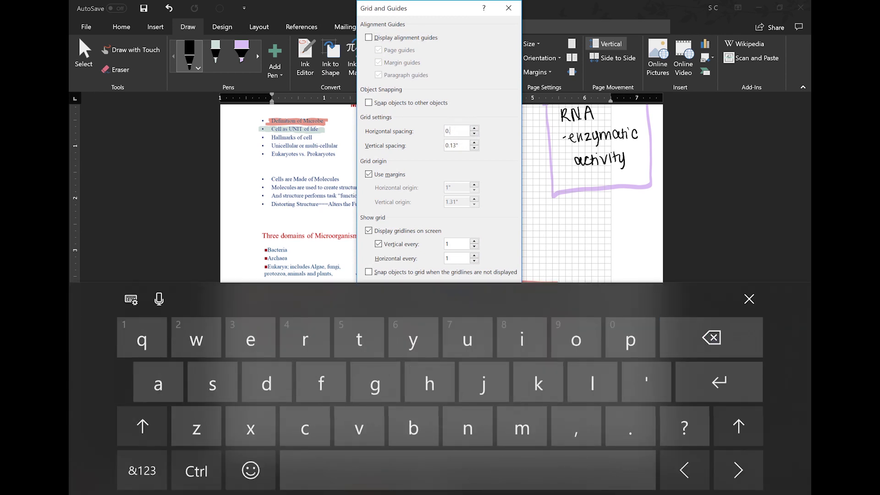
click(142, 470)
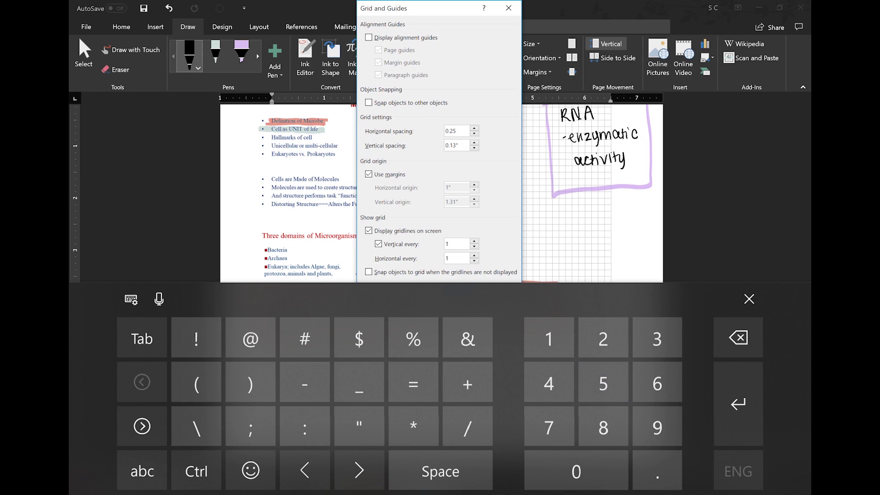
Step: Set the grid's vertical spacing to 0.25" and return to the page
key(BackSpace)
key(BackSpace)
key(BackSpace)
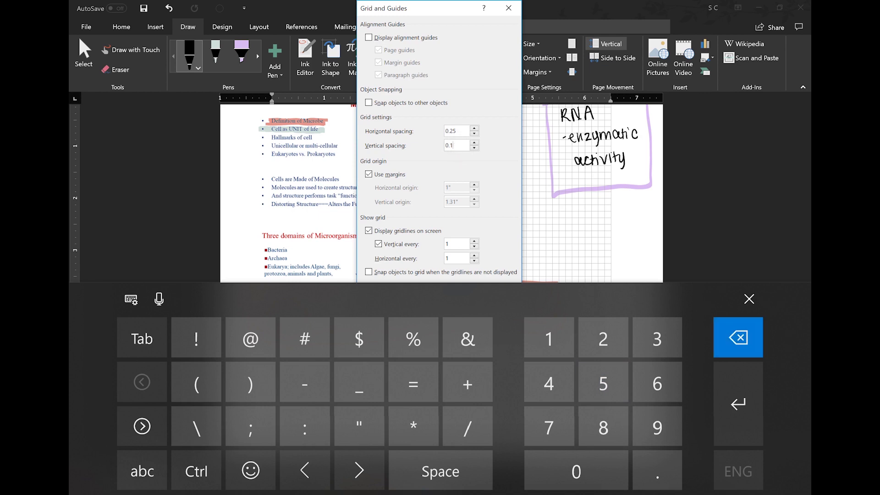
text(25)
click(508, 8)
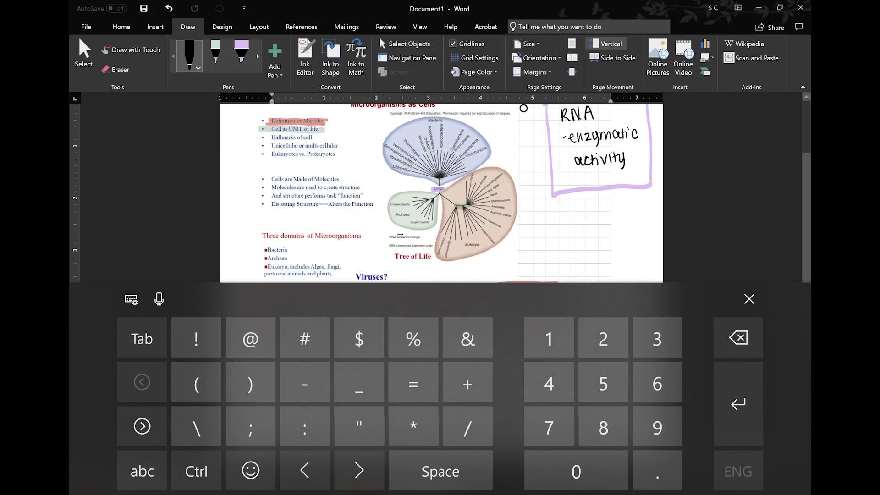
click(749, 299)
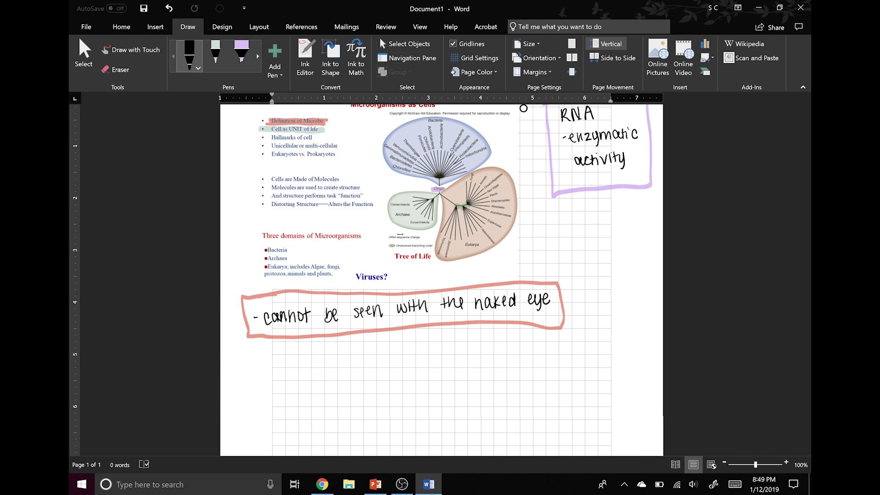
Step: Apply the Narrow page margins, 0.5" on every side
click(534, 72)
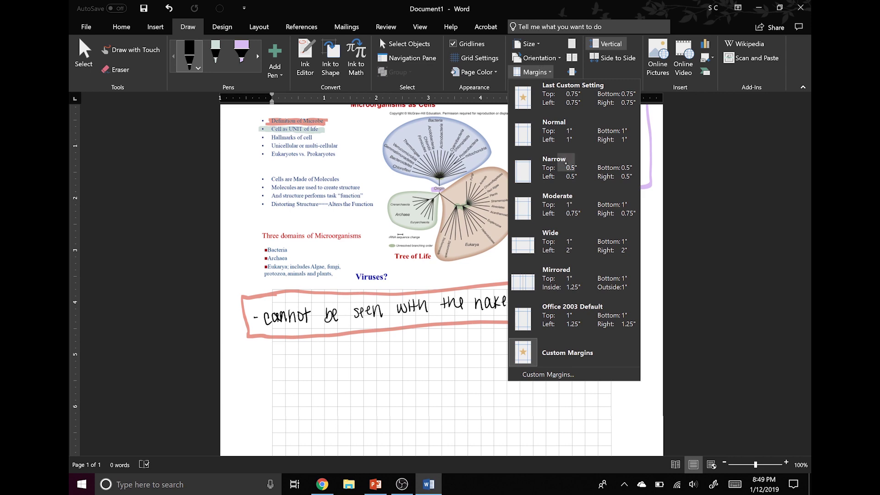
click(566, 165)
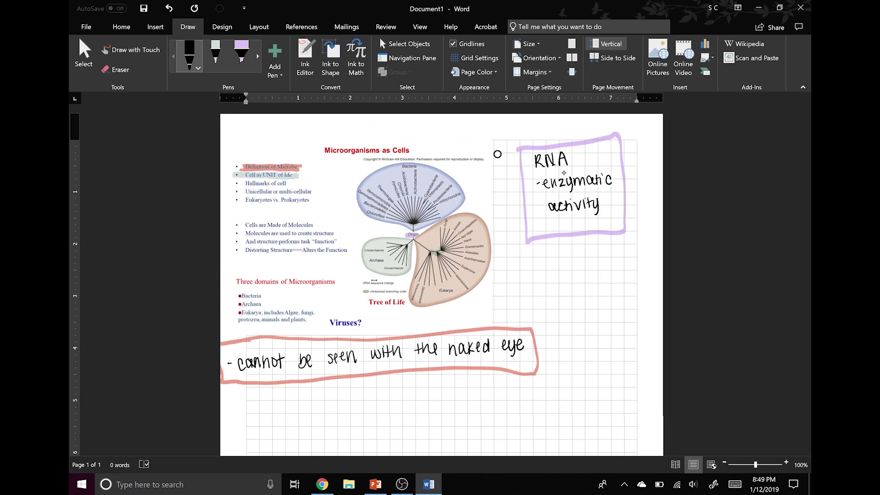
scroll(498, 154, down, 3)
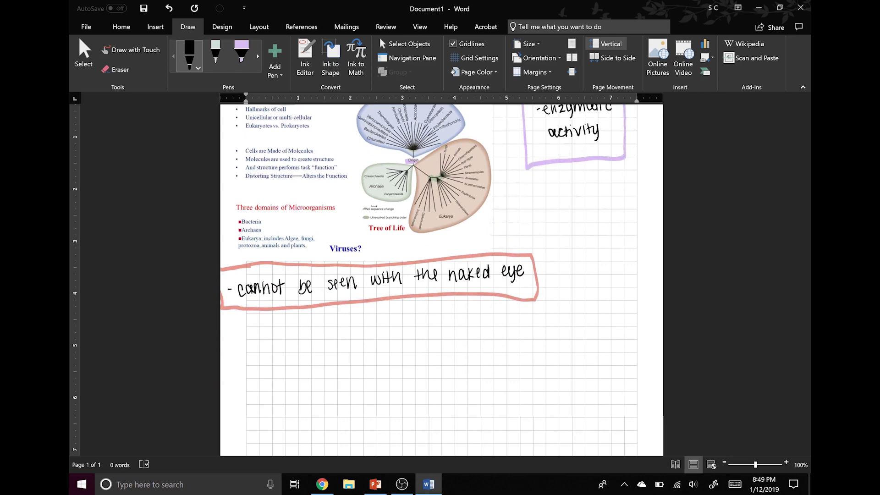
scroll(497, 130, up, 2)
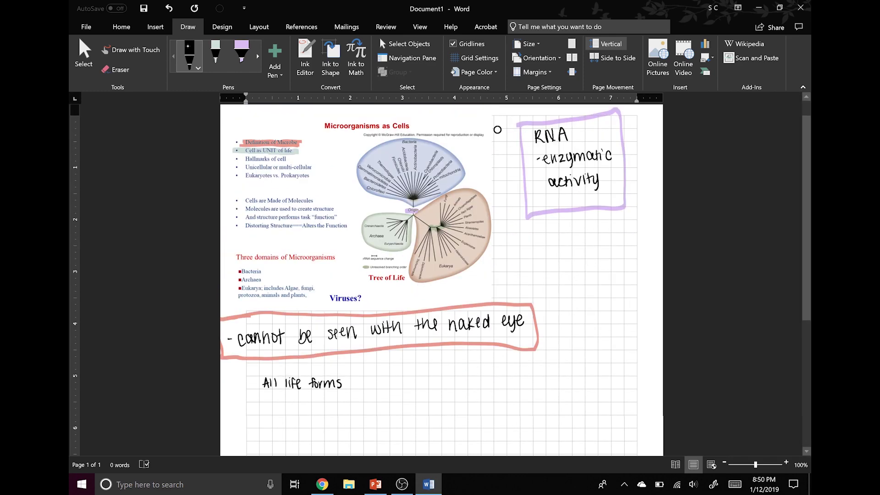
Step: Handwrite the list under "All life forms" in black ink, from "must be able to replicate itself (reproduce)" to "have DNA as genetic material"
scroll(441, 280, down, 2)
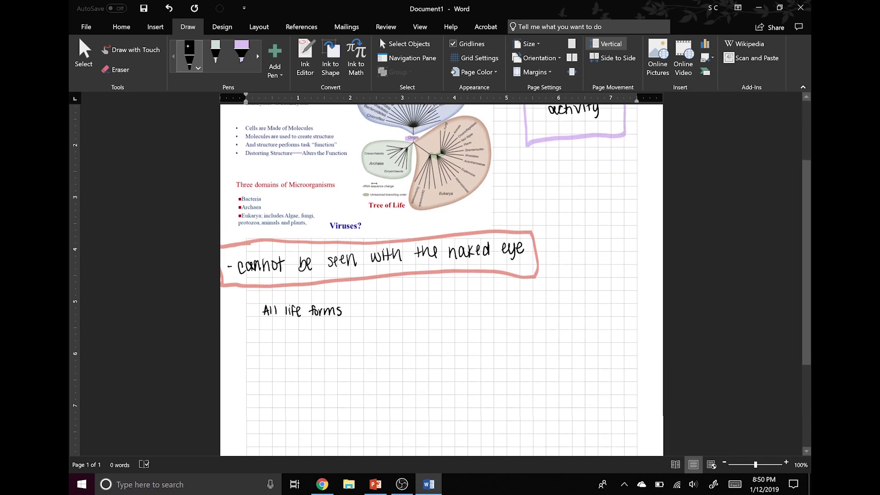
scroll(441, 280, up, 1)
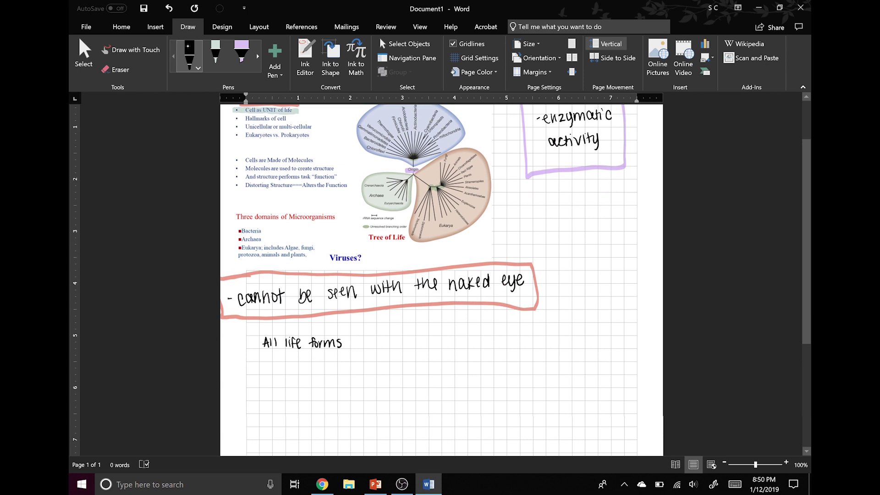
drag(277, 357, 281, 357)
drag(285, 355, 285, 358)
drag(295, 356, 395, 361)
drag(396, 355, 398, 360)
drag(402, 352, 411, 360)
drag(419, 354, 426, 361)
drag(427, 357, 450, 360)
drag(447, 357, 454, 361)
drag(456, 359, 460, 362)
drag(463, 352, 462, 362)
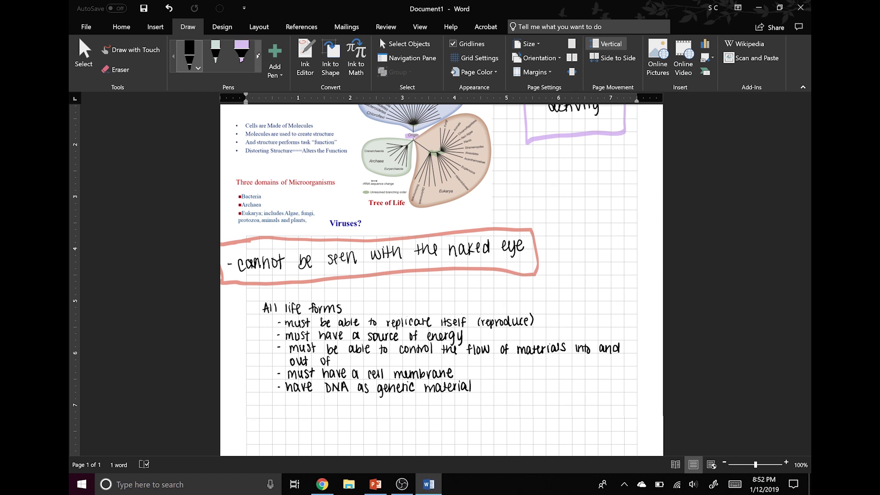
Step: Draw a rectangle around the "All life forms" notes with the light green pen, using Ink to Shape
click(213, 49)
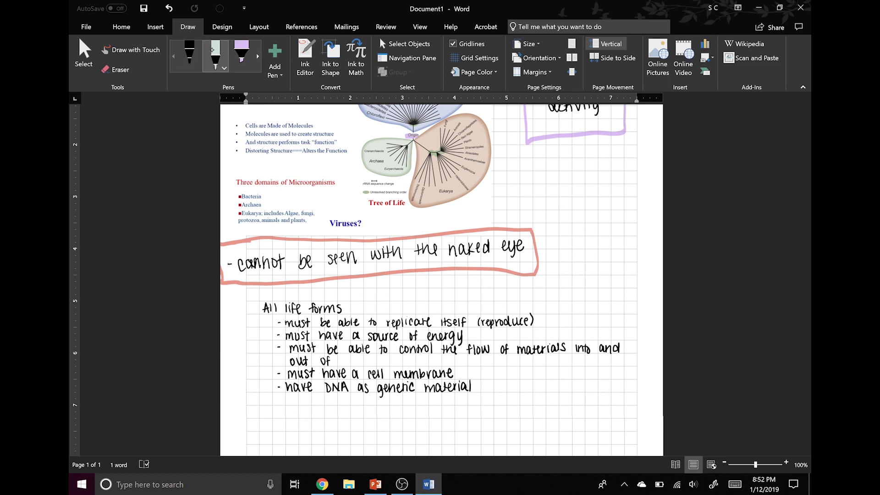
click(328, 59)
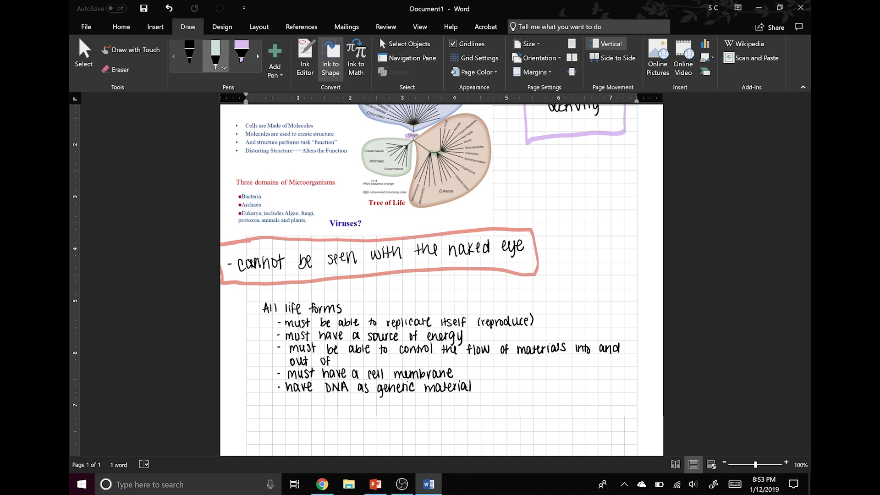
click(224, 68)
click(228, 61)
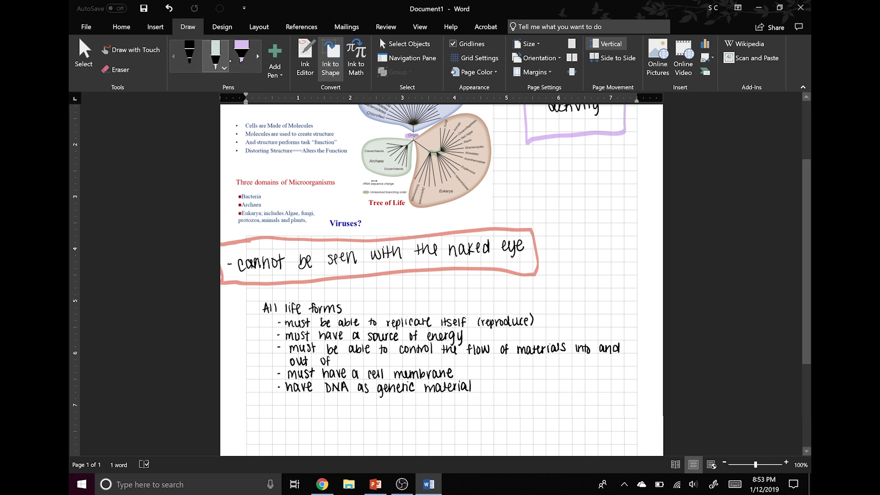
mouse_move(263, 295)
mouse_down()
mouse_move(634, 295)
mouse_move(631, 403)
mouse_move(247, 403)
mouse_move(242, 320)
mouse_move(285, 292)
mouse_up()
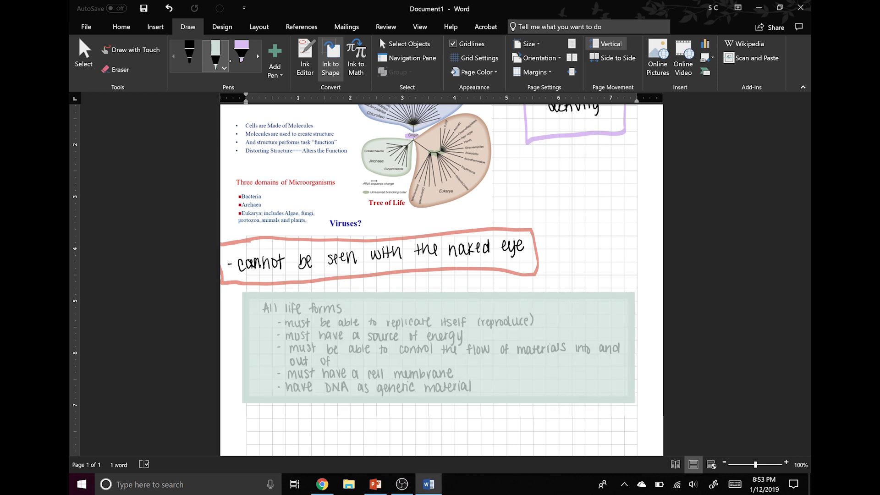
Step: Set the green rectangle around the "All life forms" notes to No Fill and deselect it
click(573, 382)
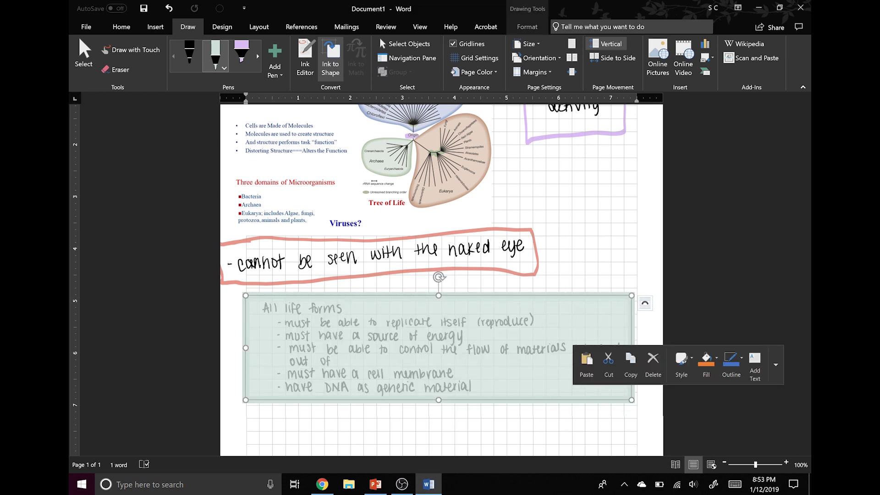
click(707, 365)
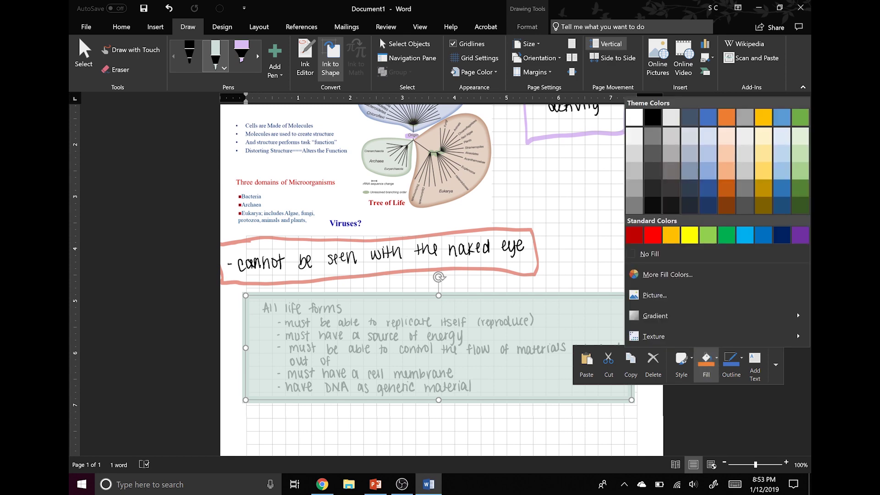
click(650, 253)
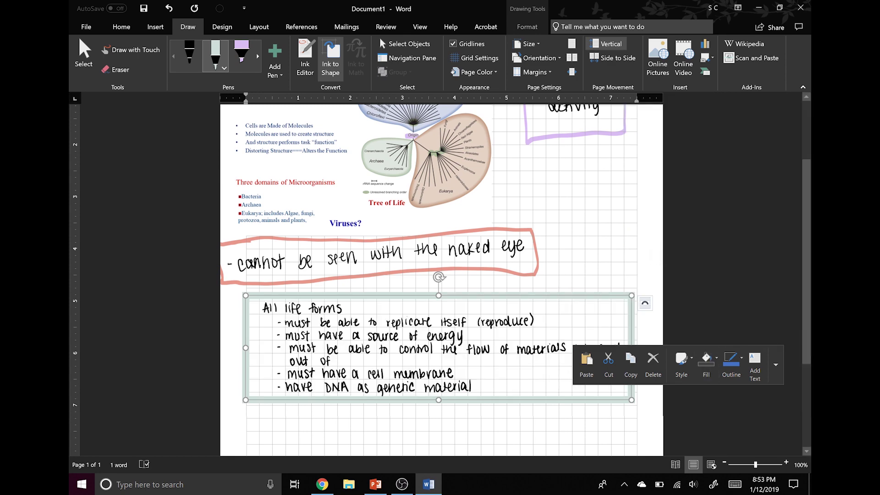
click(633, 428)
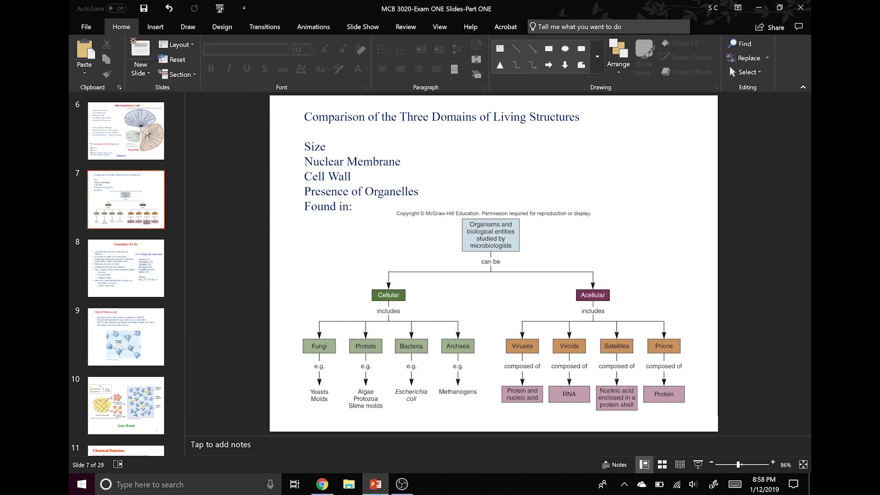
Step: Show slide 7, Comparison of the Three Domains of Living Structures, in Notes Page view
click(439, 27)
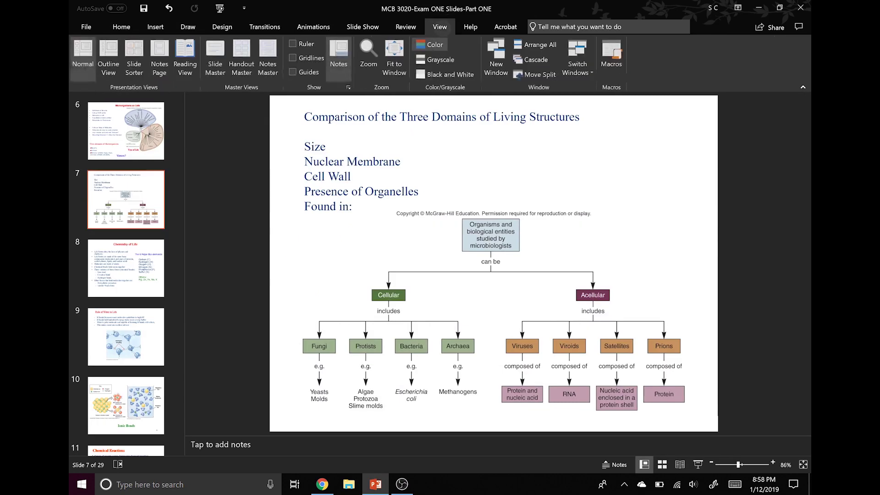
click(160, 58)
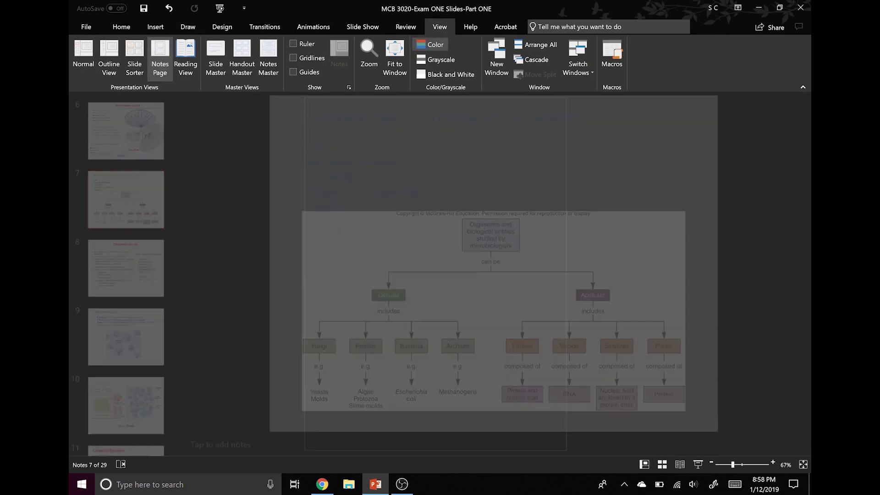
Step: Enter "Add your typed notes here." in the notes text box beneath the slide image
click(384, 295)
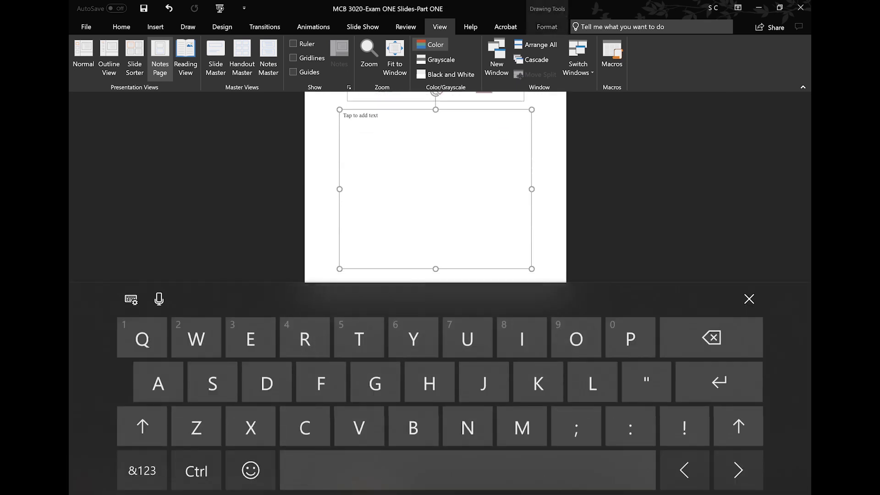
text(Add )
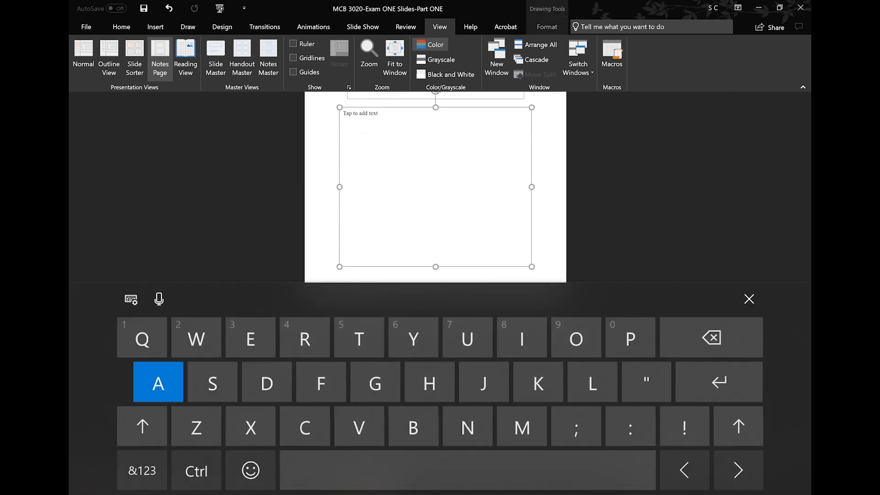
text(yourt)
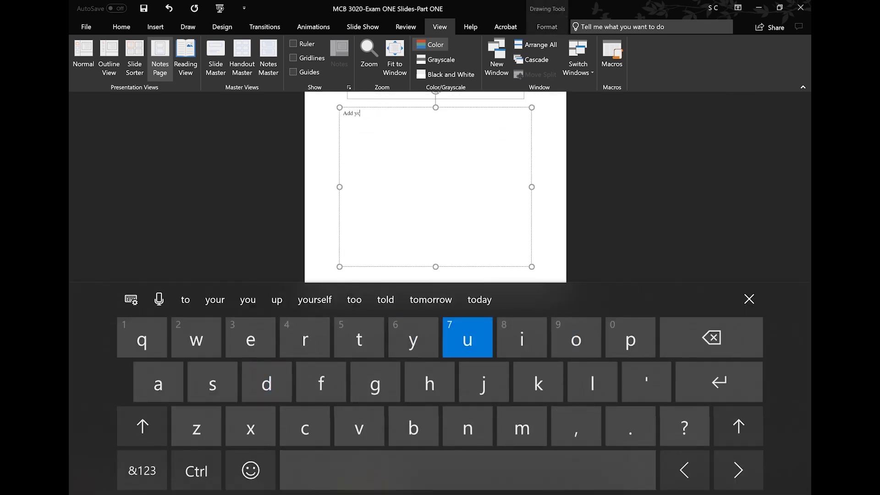
key(BackSpace)
key(BackSpace)
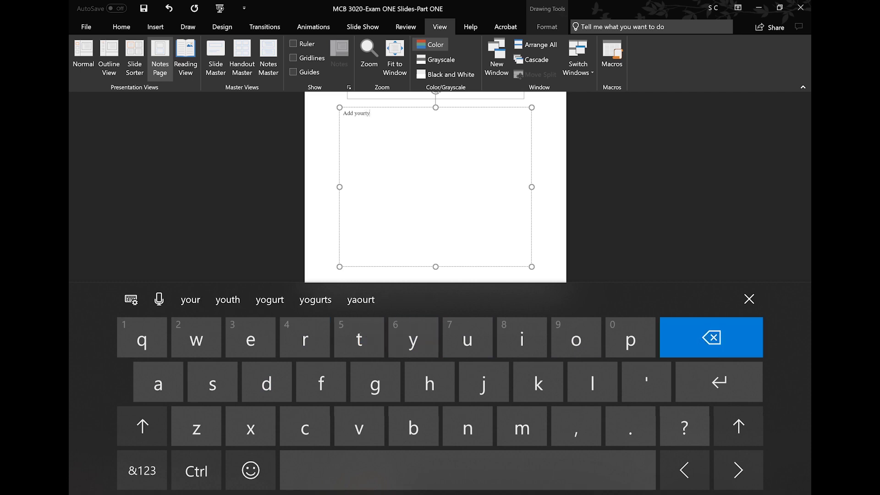
text(r ty)
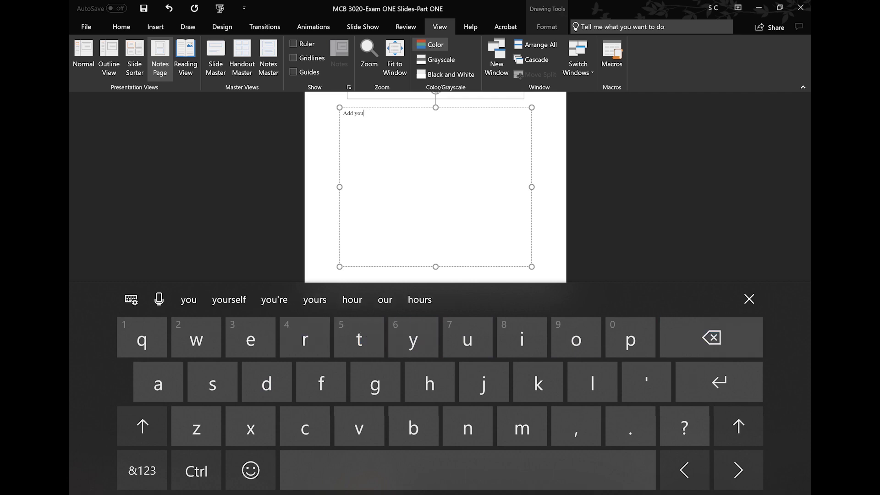
text(ped )
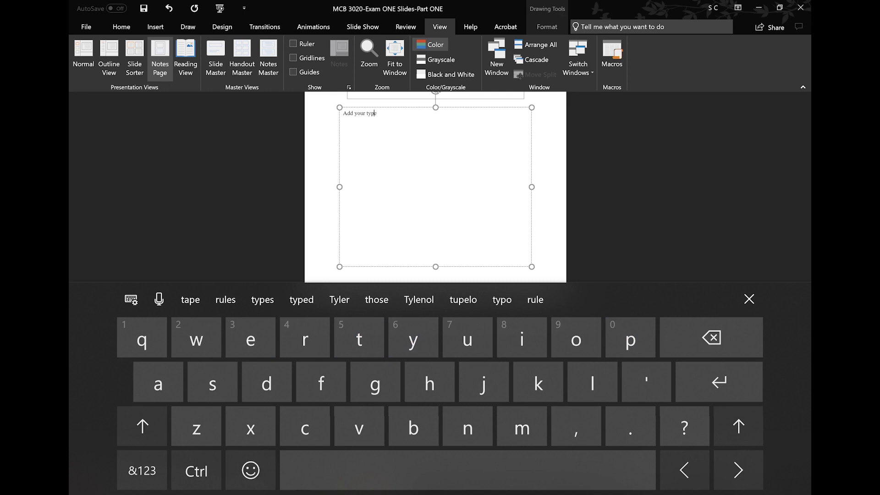
text(n)
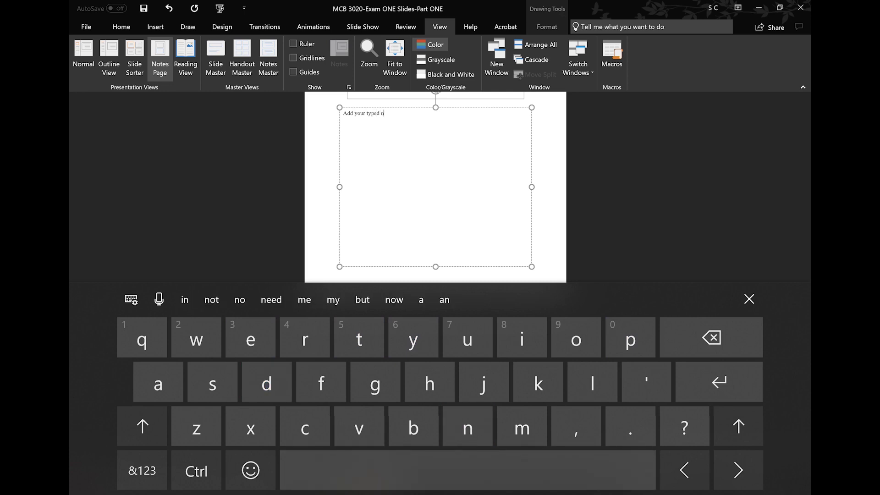
text(otes here)
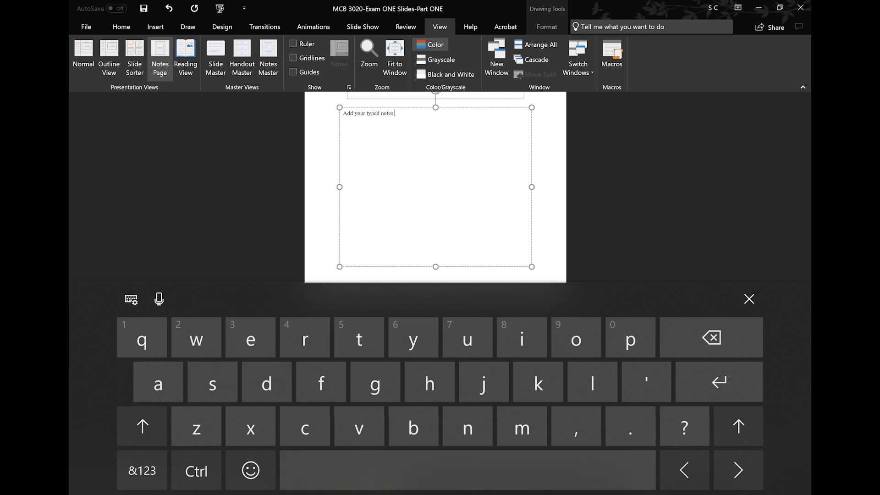
text(.)
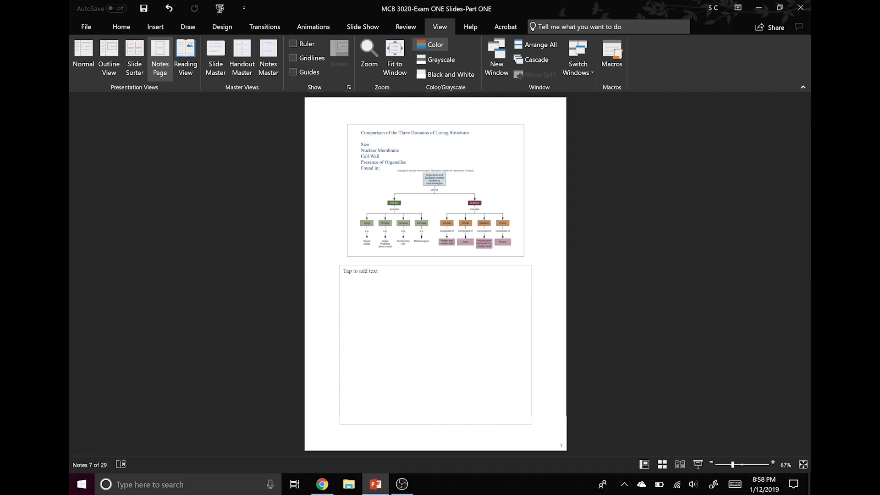
Step: Delete the empty notes text box, and move and enlarge the slide image to nearly the full width near the page's upper edge
click(536, 298)
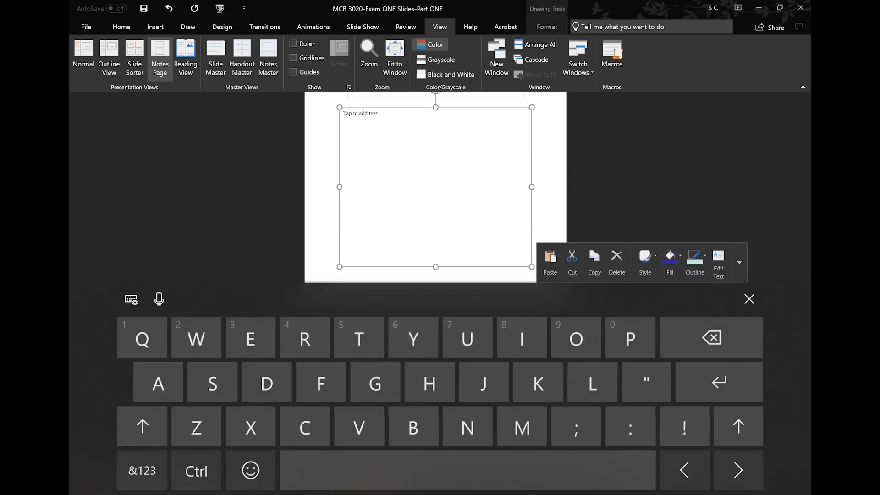
click(617, 262)
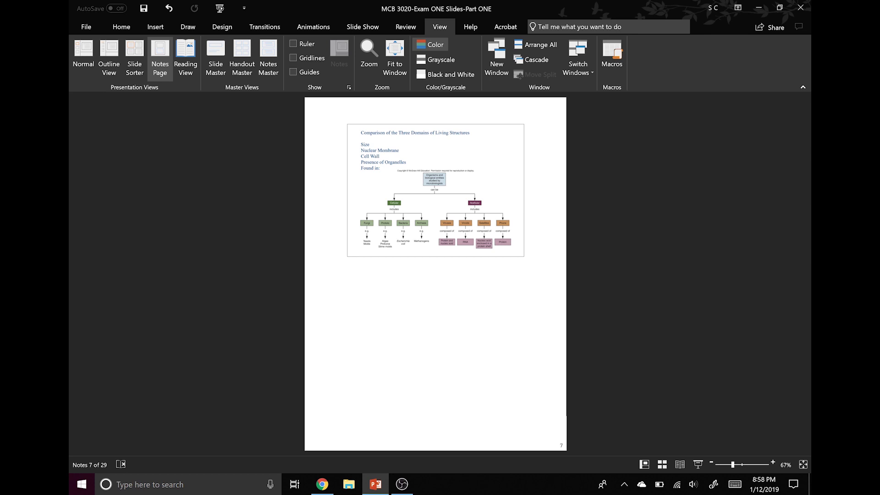
click(431, 186)
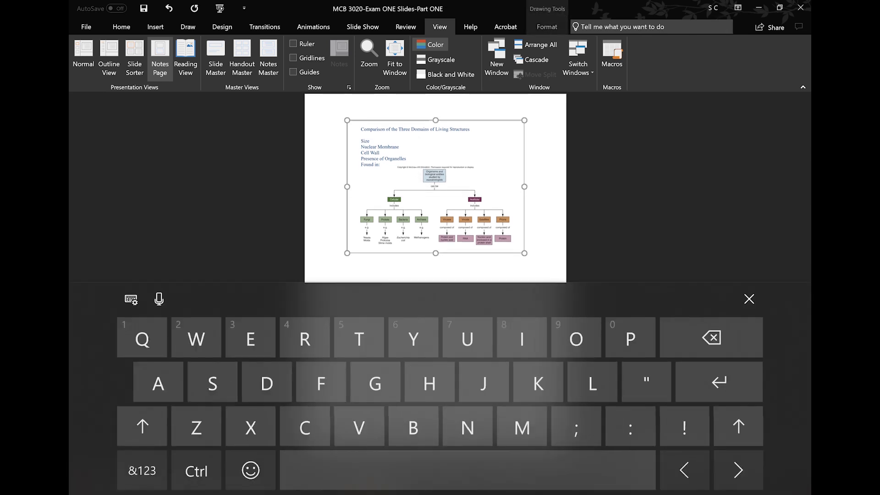
drag(431, 183, 411, 168)
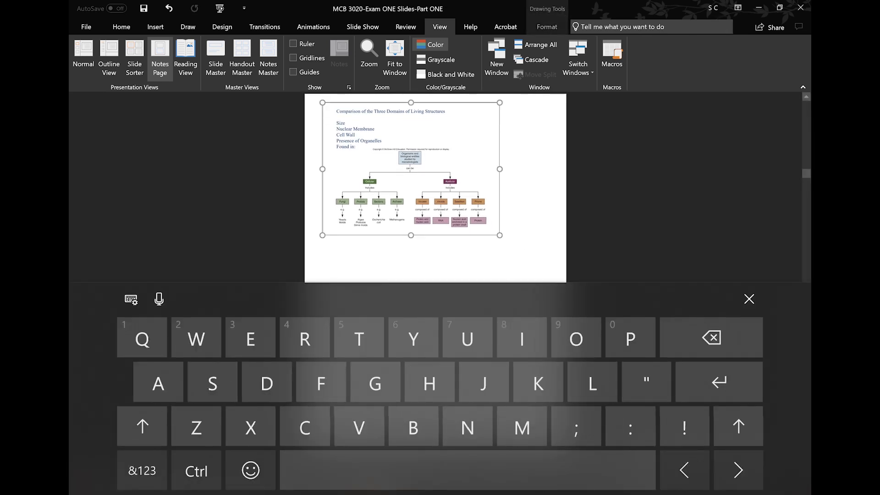
drag(500, 235, 549, 261)
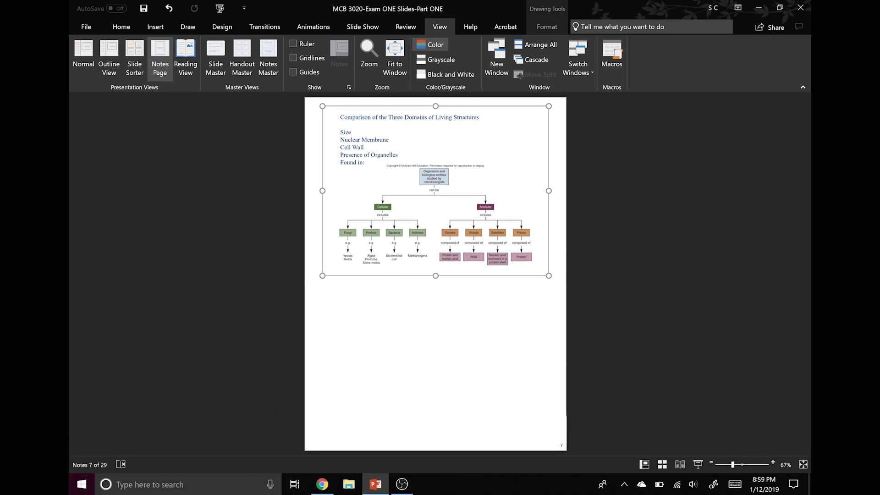
click(640, 359)
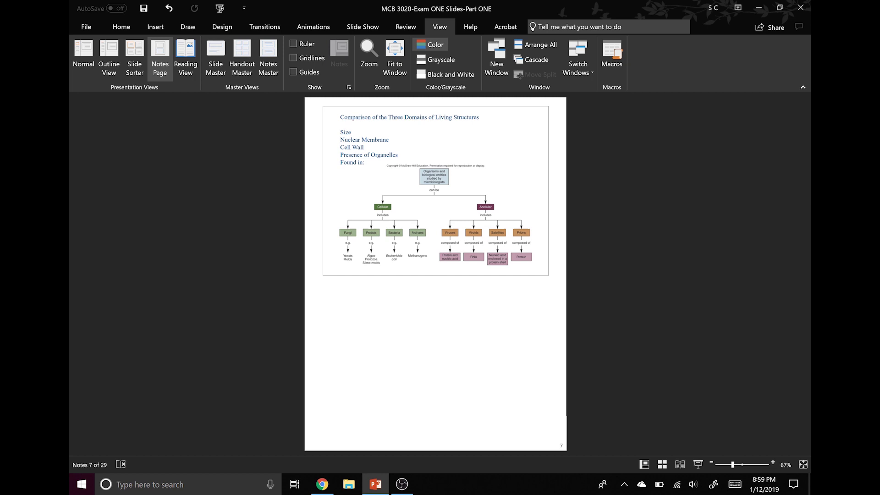
Step: Highlight the word "Size" on the slide image with the light purple highlighter
click(121, 27)
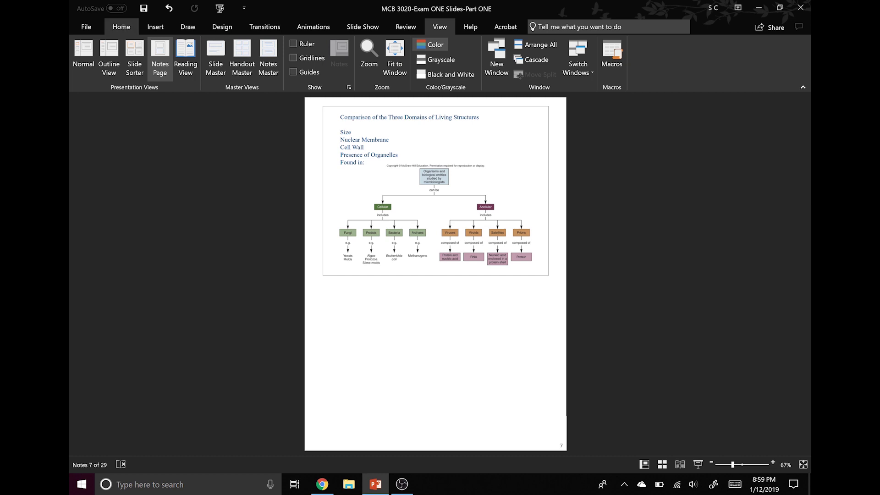
click(188, 27)
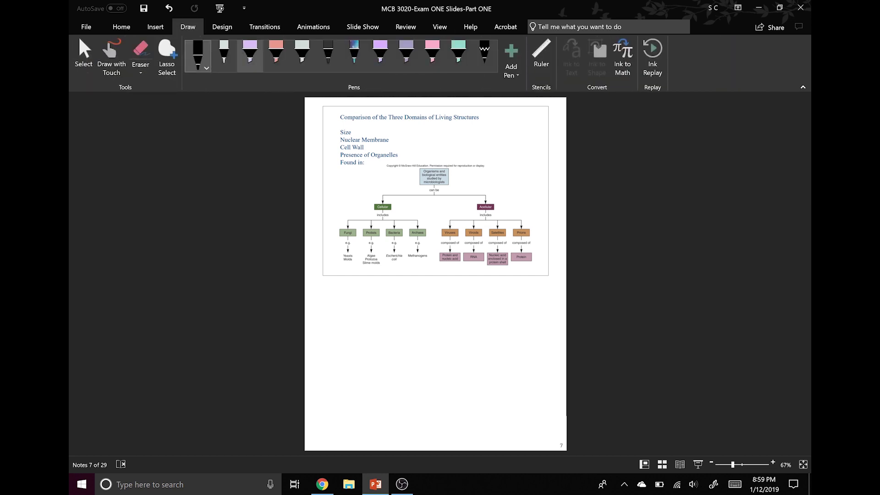
click(250, 55)
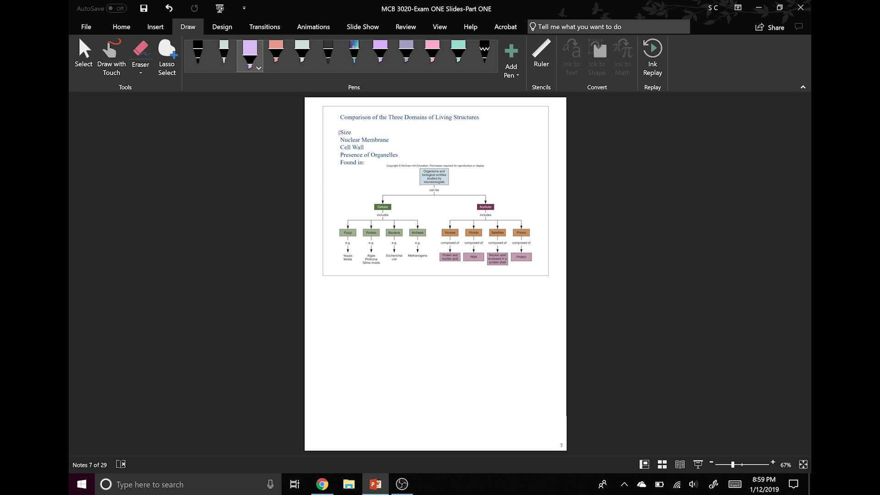
drag(338, 133, 362, 130)
Step: Handwrite notes below the slide image in black ink, from "Measured in µm" to "Bacteria cell wall made of peptidoglycan"
click(198, 56)
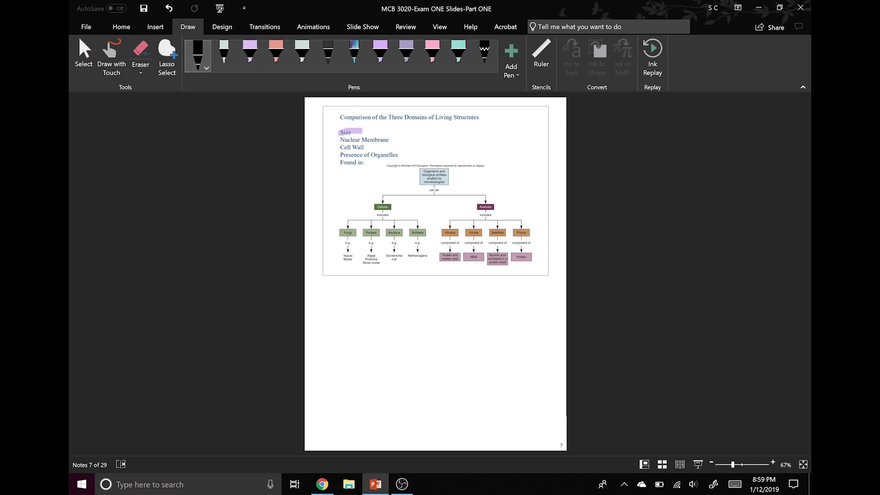
mouse_move(352, 444)
mouse_down()
mouse_move(414, 436)
mouse_move(427, 443)
mouse_move(434, 432)
mouse_move(473, 449)
mouse_move(477, 441)
mouse_up()
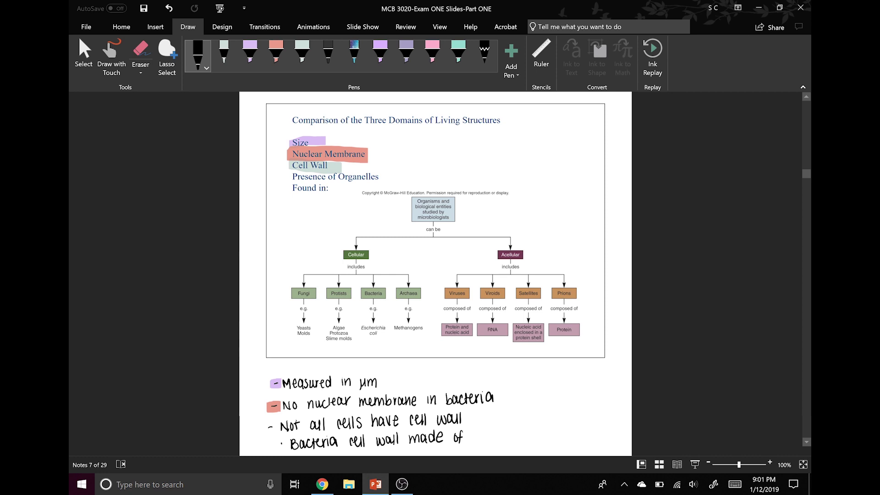
drag(477, 440, 483, 449)
drag(483, 436, 490, 444)
mouse_move(491, 435)
mouse_down()
mouse_move(515, 442)
mouse_move(514, 450)
mouse_move(531, 433)
mouse_move(528, 448)
mouse_up()
mouse_move(539, 433)
mouse_down()
mouse_move(535, 442)
mouse_move(547, 441)
mouse_up()
mouse_move(547, 441)
mouse_down()
mouse_move(551, 431)
mouse_move(552, 441)
mouse_up()
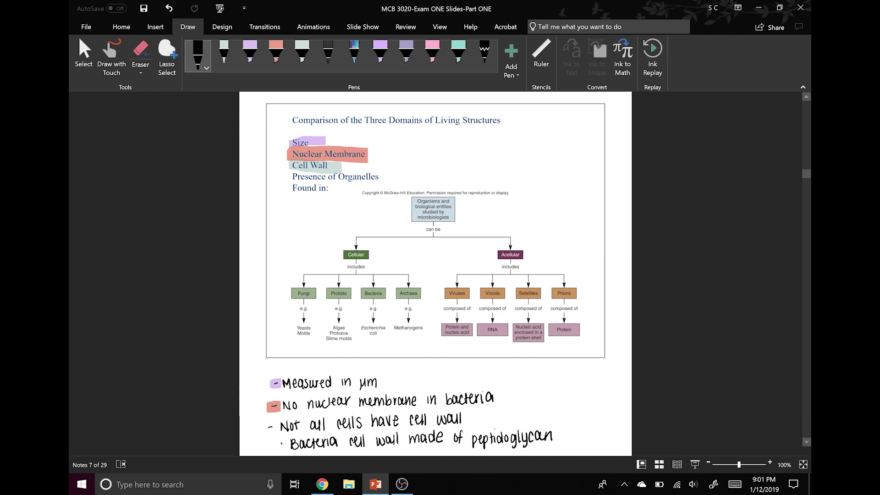
Step: Highlight the bullet marks of the handwritten cell wall notes with the pale gray-green highlighter used on "Cell Wall"
click(302, 55)
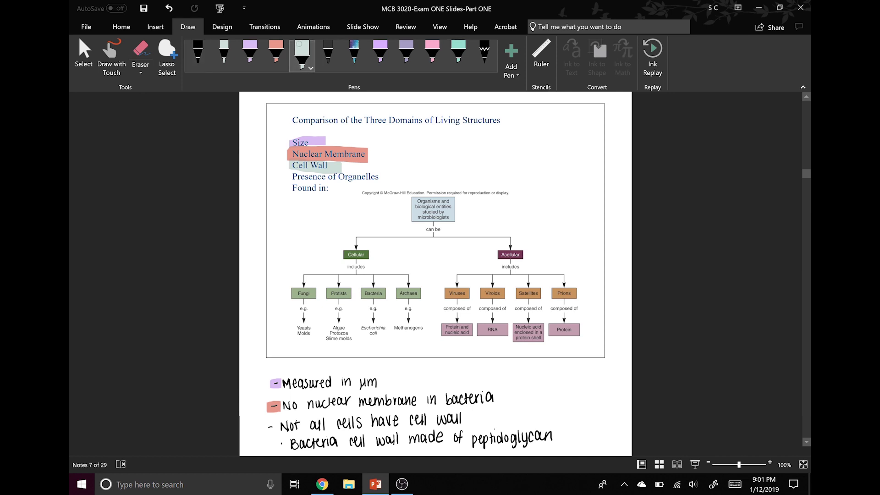
drag(268, 423, 287, 450)
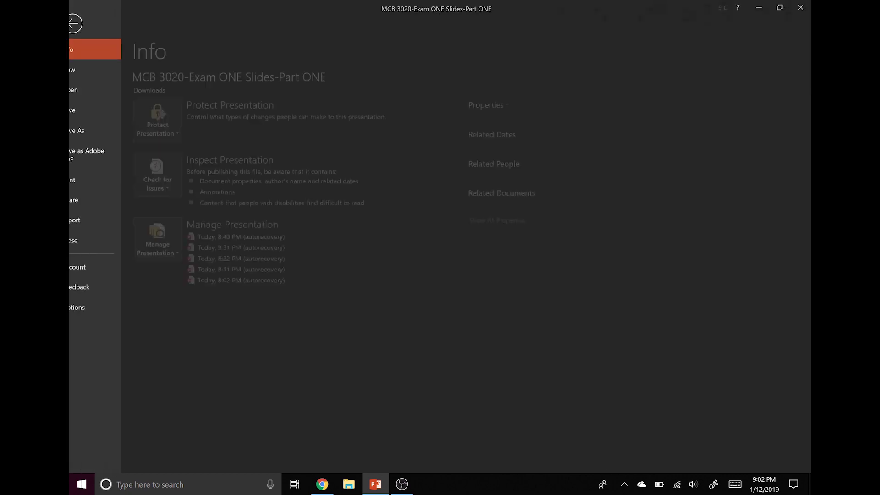
Step: Open the print settings, keeping Adobe PDF as the printer and Print All Slides as the range
click(86, 27)
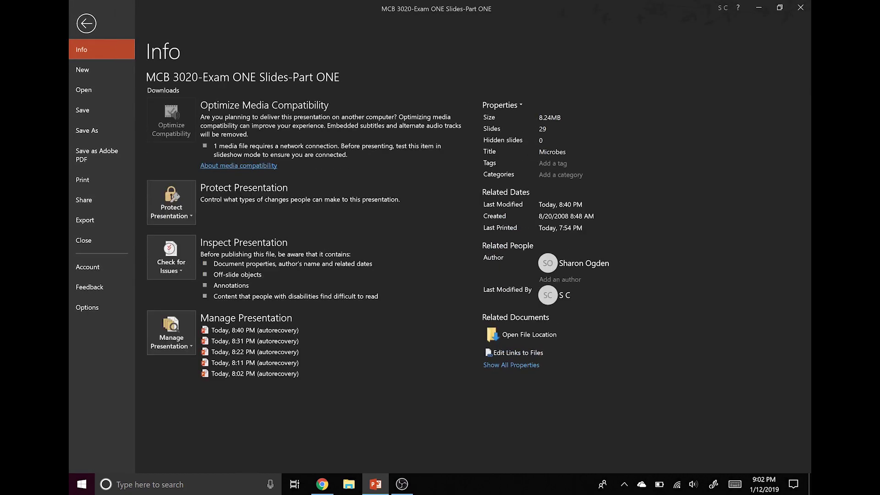
click(82, 180)
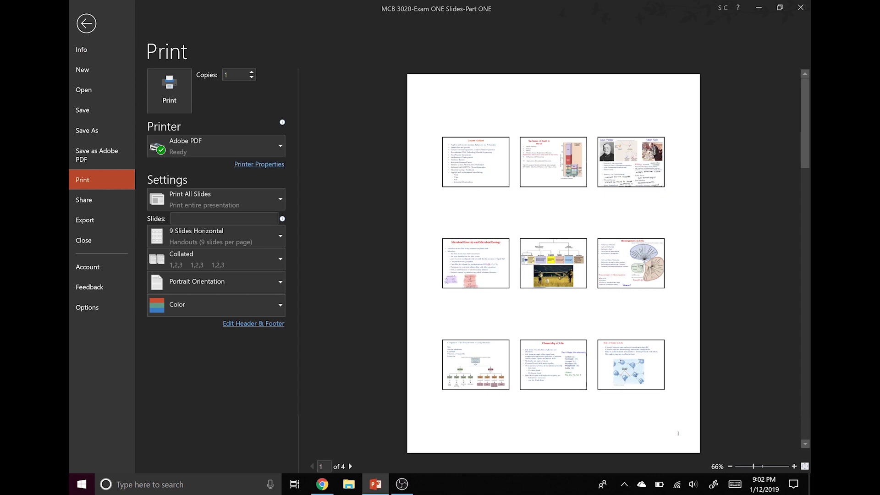
click(216, 146)
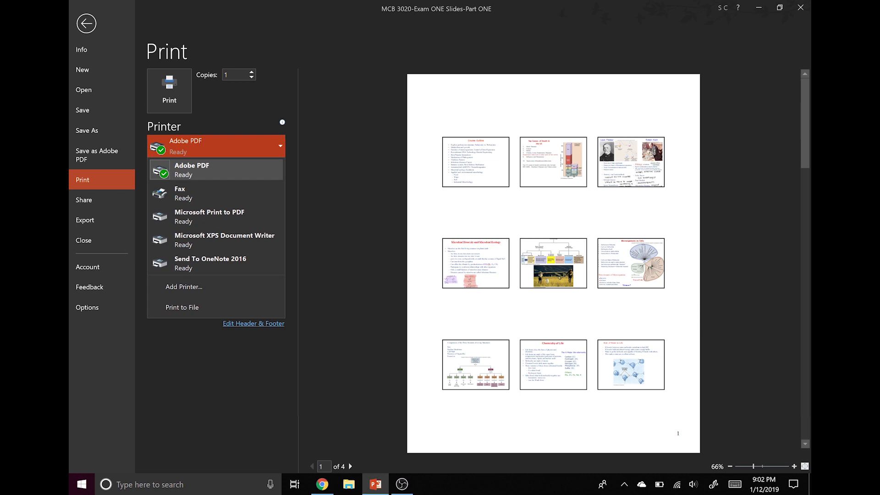
click(216, 147)
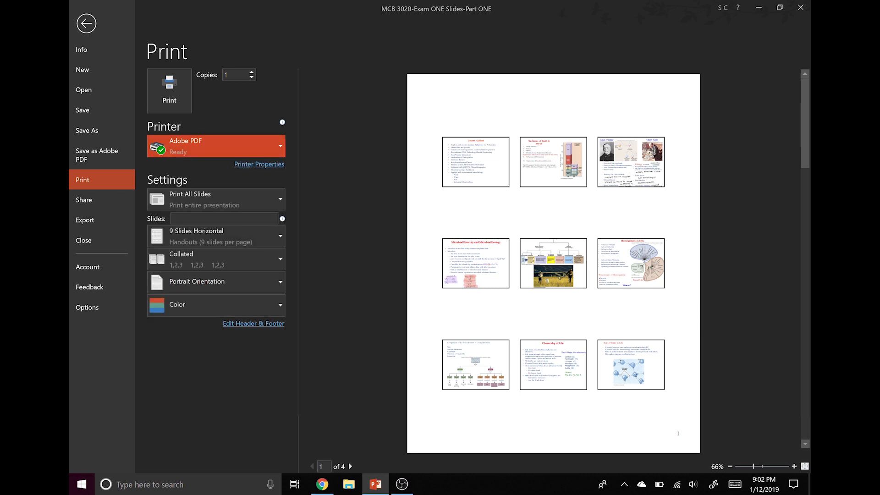
click(215, 199)
click(216, 200)
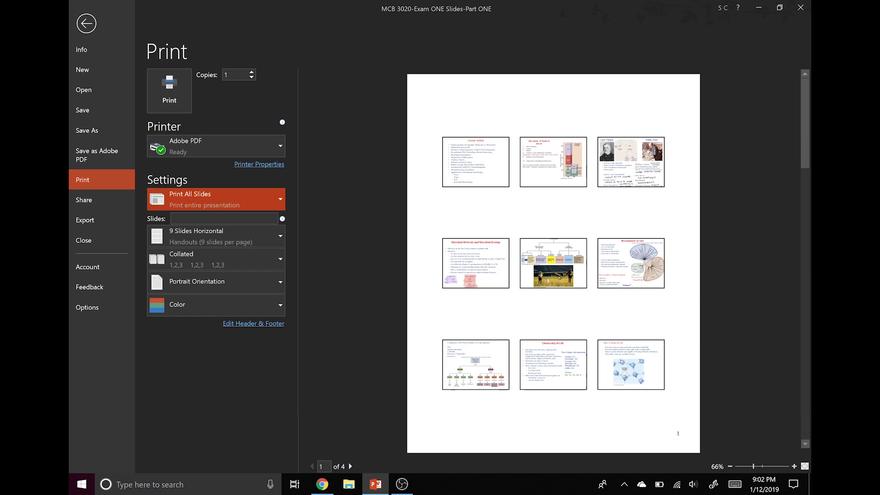
Step: Try the Notes Pages and 6 Slides Horizontal print layouts and enlarge the print preview
click(277, 237)
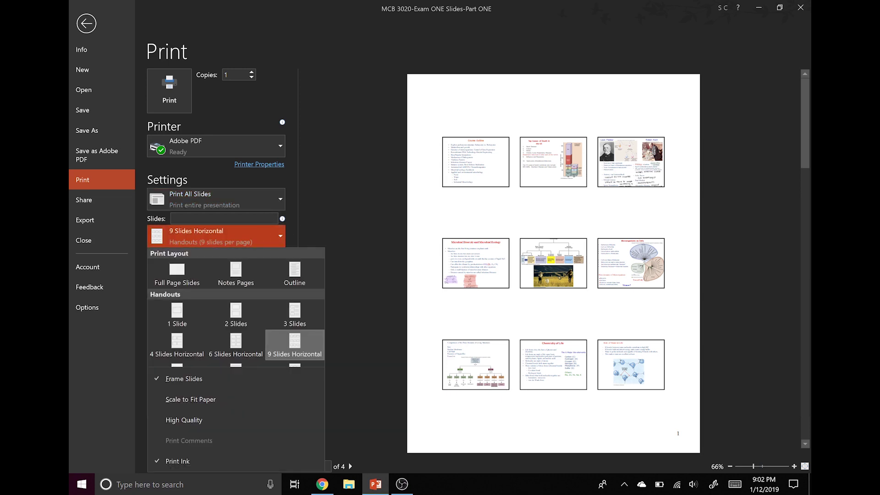
click(236, 273)
scroll(553, 264, down, 6)
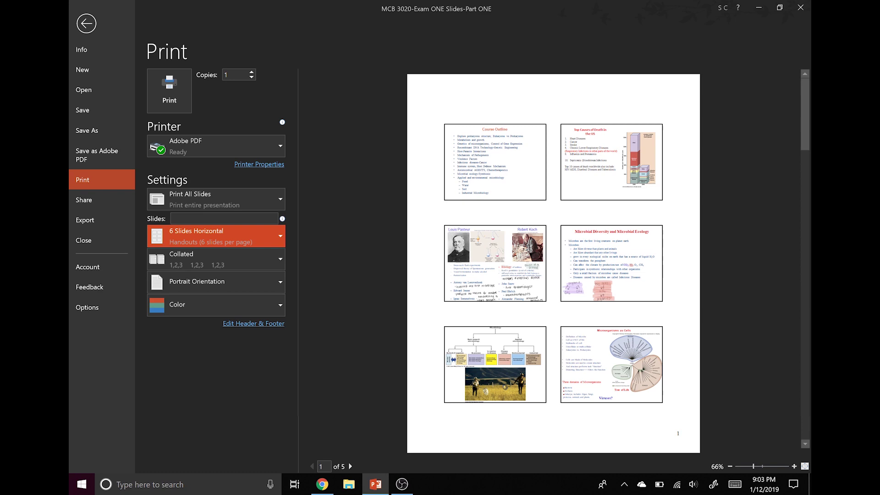
click(794, 467)
click(794, 466)
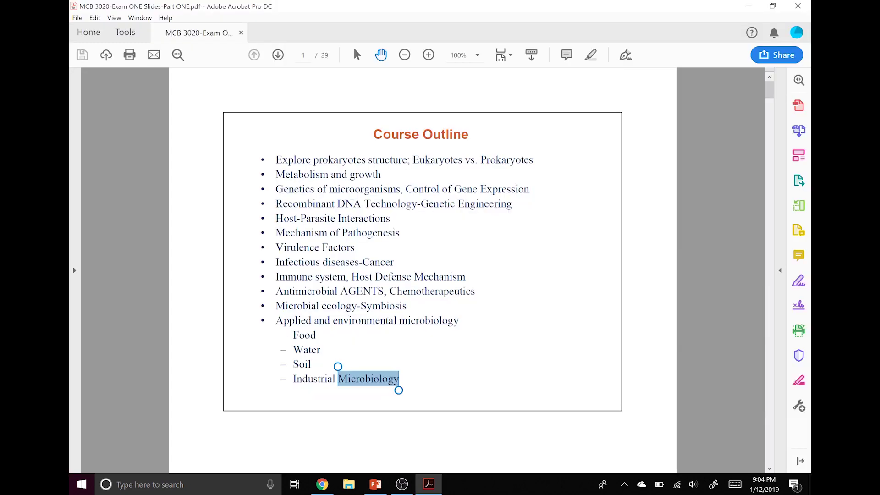
Step: Switch to Adobe Acrobat and look through the printed PDF from the Course Outline page to the Louis Pasteur and Robert Koch page
click(401, 385)
scroll(401, 385, down, 5)
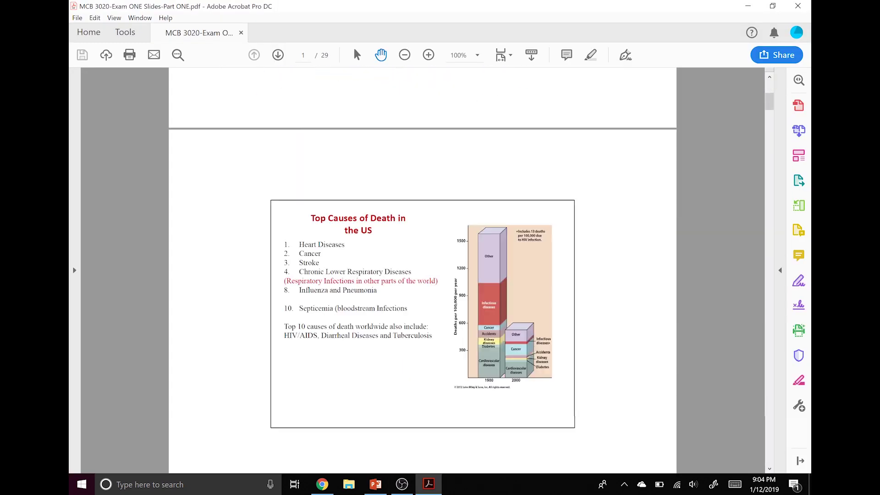
scroll(422, 271, down, 10)
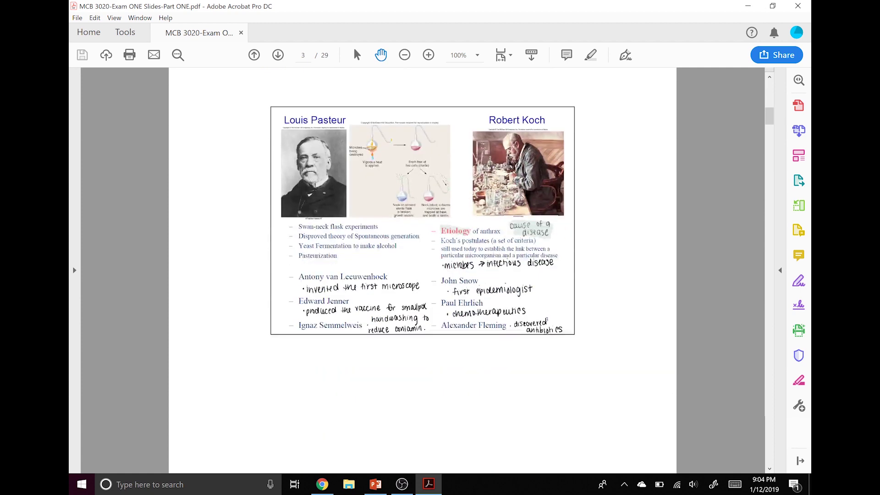
Step: Look through the printed PDF from the Louis Pasteur and Robert Koch page past the Microbial Diversity and Microbial Ecology page
scroll(423, 270, down, 10)
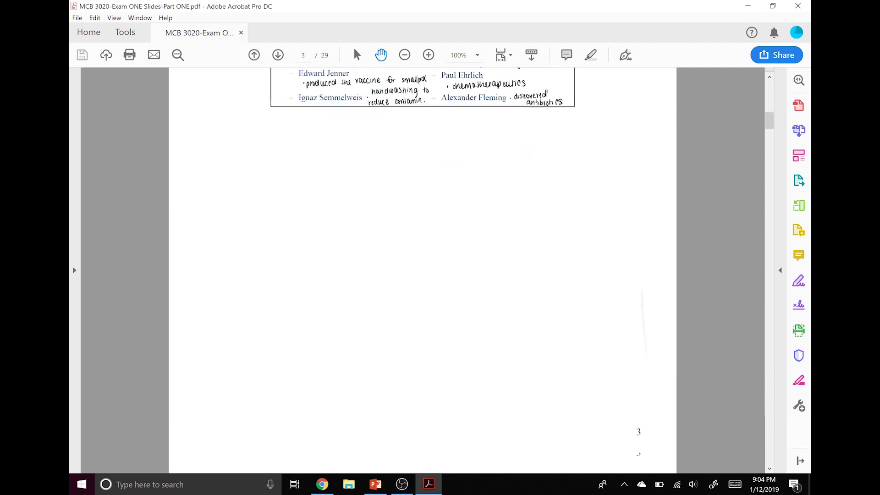
scroll(422, 270, down, 10)
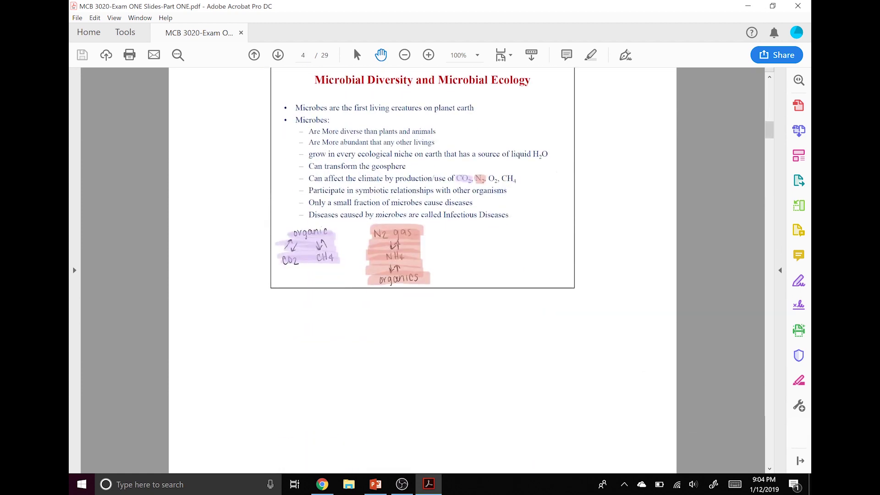
scroll(422, 270, down, 15)
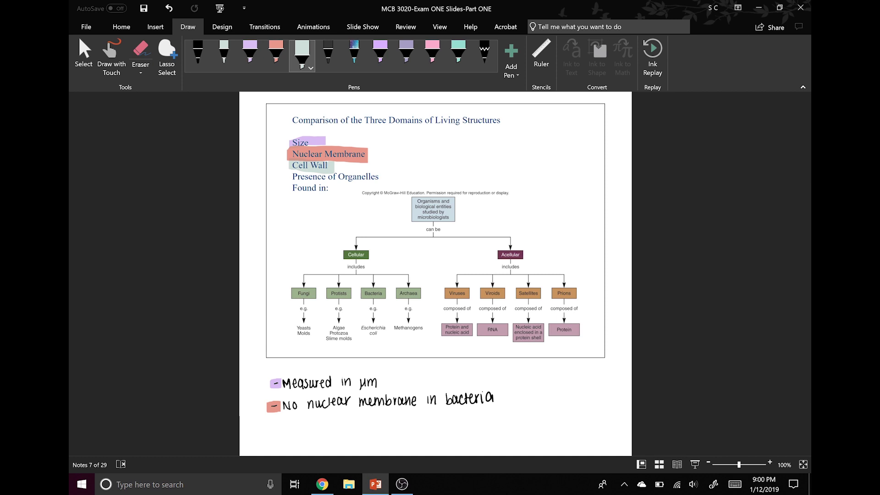
Step: In PowerPoint, handwrite "- Not all cells have cell wall" in black pen below the nuclear membrane note, with the sub-bullet "Bacteria"
click(198, 55)
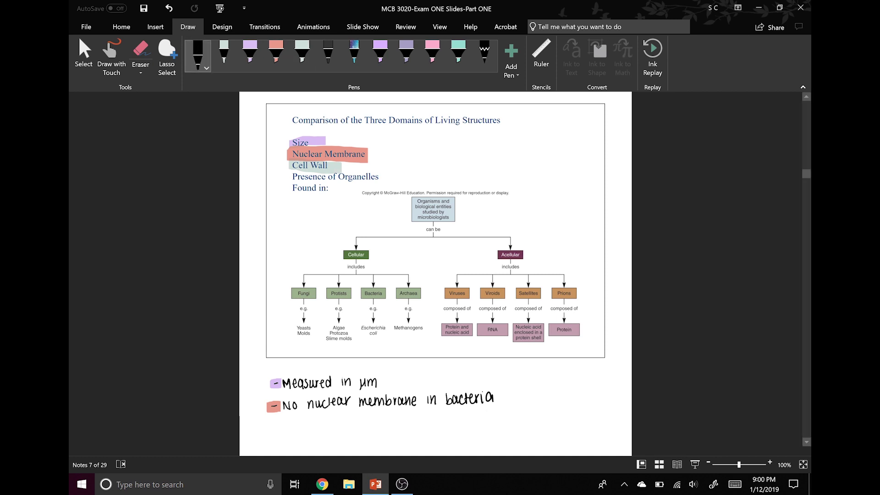
drag(267, 427, 295, 431)
drag(291, 424, 319, 432)
mouse_move(324, 417)
mouse_down()
mouse_move(325, 432)
mouse_move(340, 429)
mouse_up()
drag(343, 425, 350, 429)
mouse_move(353, 416)
mouse_down()
mouse_move(355, 428)
mouse_move(385, 427)
mouse_move(391, 417)
mouse_move(410, 426)
mouse_up()
drag(415, 420, 422, 426)
mouse_move(425, 414)
mouse_down()
mouse_move(425, 426)
mouse_move(457, 425)
mouse_up()
drag(461, 411, 461, 424)
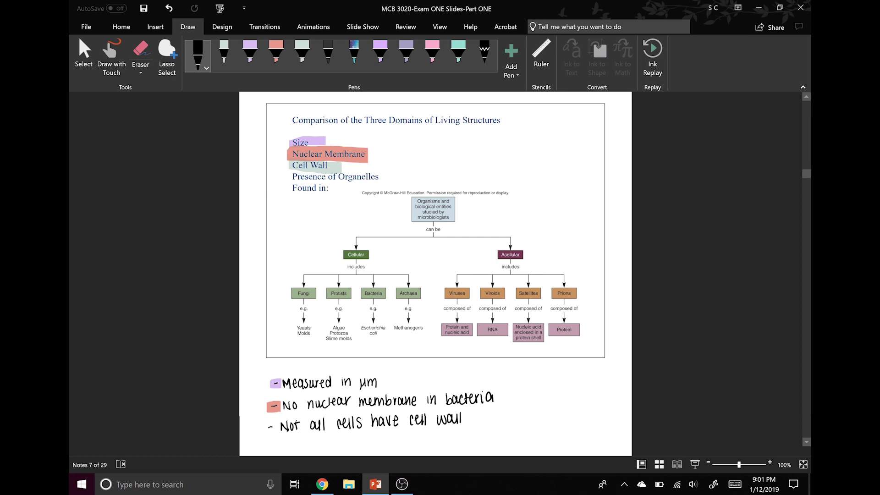
click(282, 443)
mouse_move(292, 440)
mouse_down()
mouse_move(293, 450)
mouse_move(338, 446)
mouse_up()
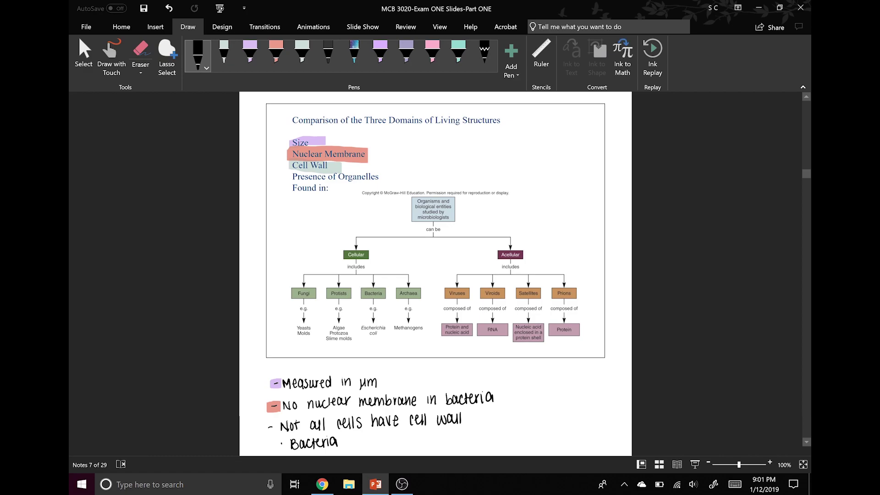